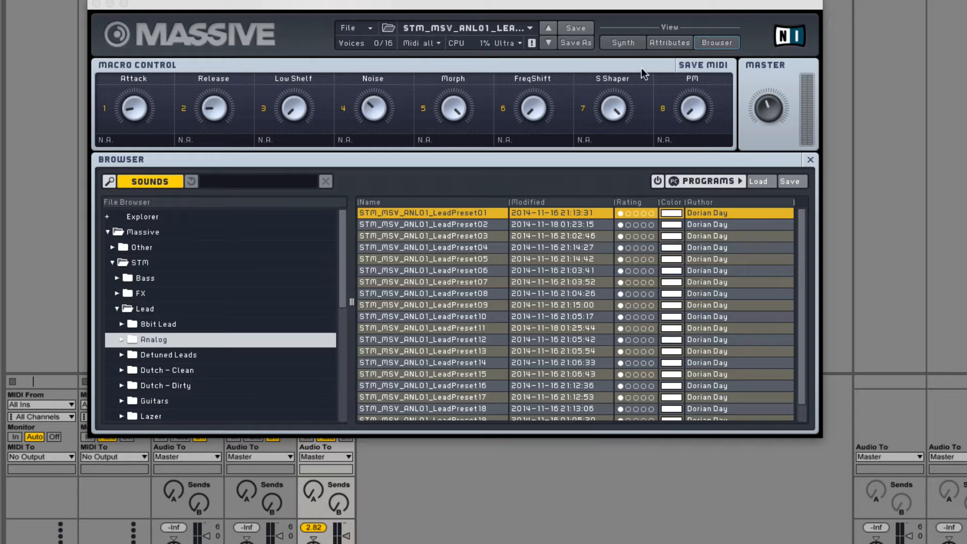
Step: Show the synth view and step forward through the Analog lead presets, comparing their envelope 4 shapes
left_click(635, 42)
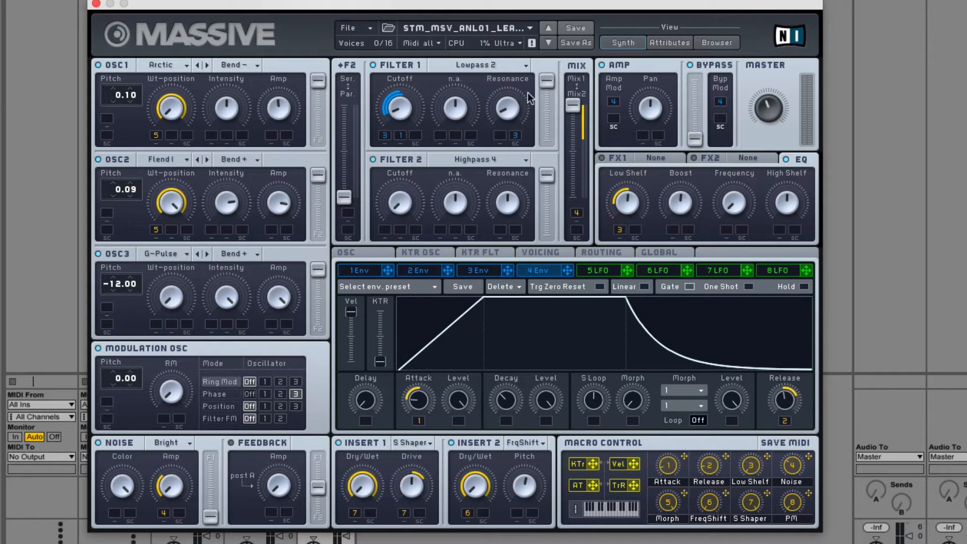
left_click(549, 42)
left_click(548, 43)
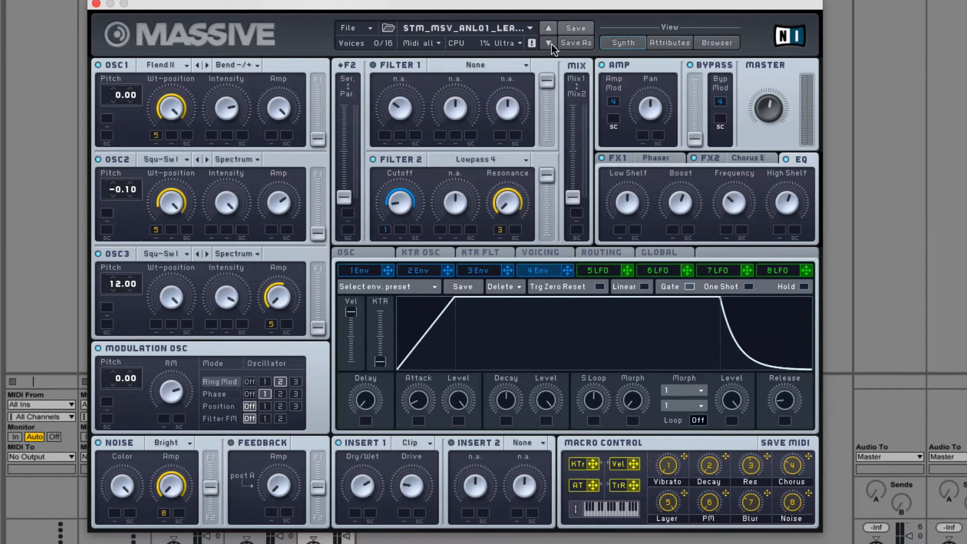
left_click(548, 43)
left_click(548, 43)
left_click(549, 43)
left_click(548, 43)
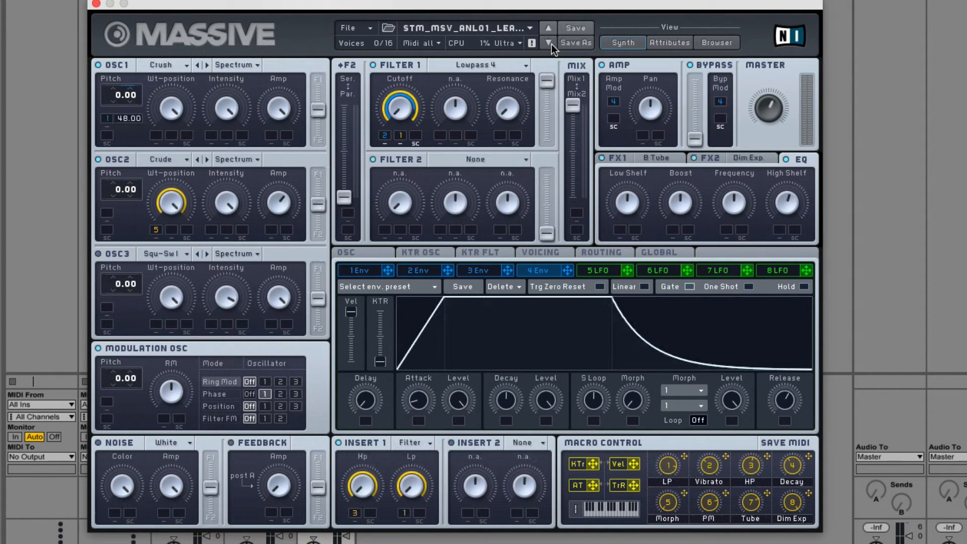
left_click(548, 43)
left_click(548, 43)
left_click(552, 44)
left_click(551, 44)
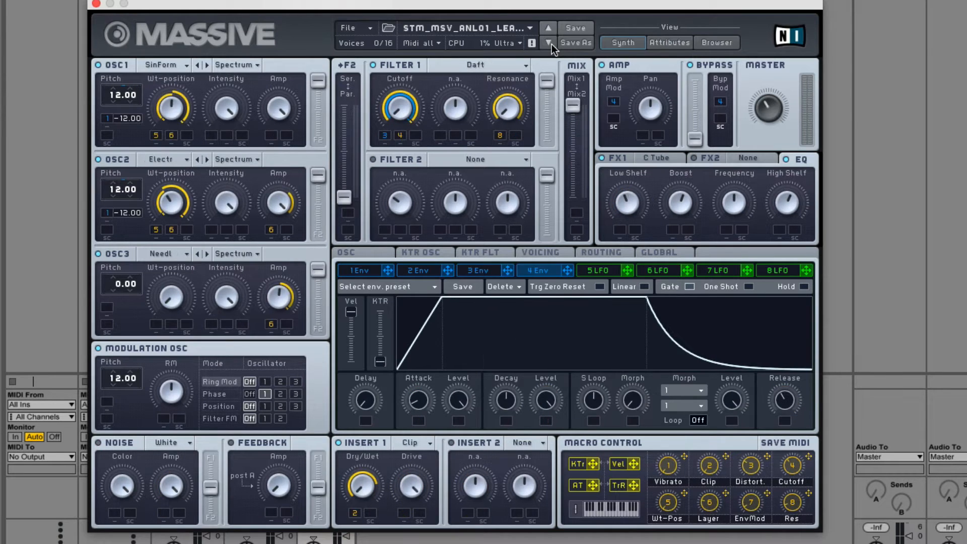
left_click(551, 44)
left_click(551, 44)
left_click(548, 43)
left_click(548, 43)
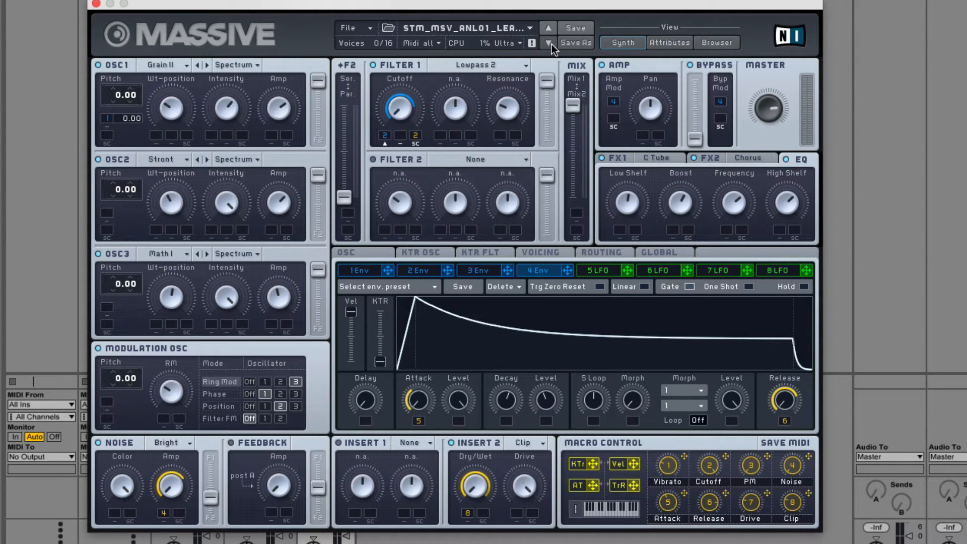
left_click(548, 43)
left_click(548, 43)
left_click(552, 44)
left_click(551, 43)
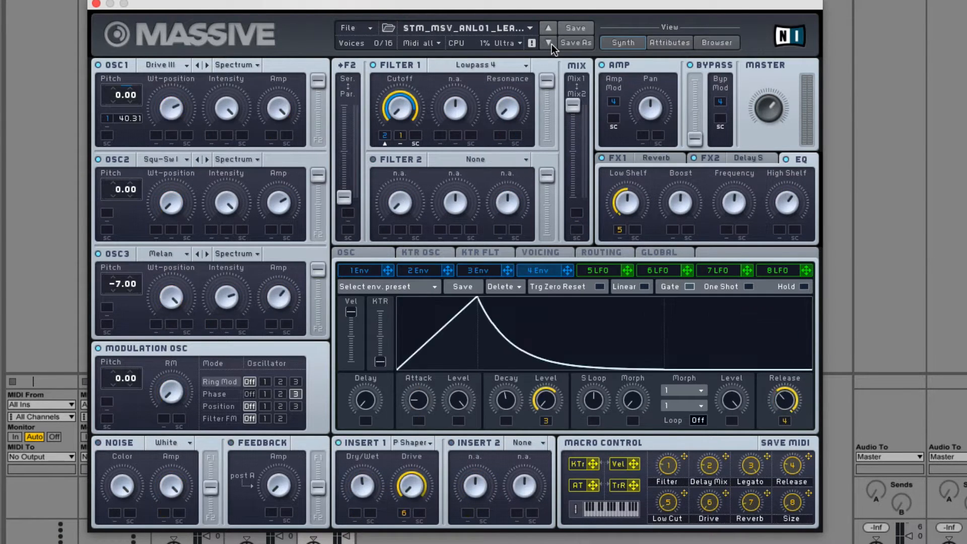
left_click(551, 43)
left_click(551, 44)
left_click(550, 44)
left_click(550, 43)
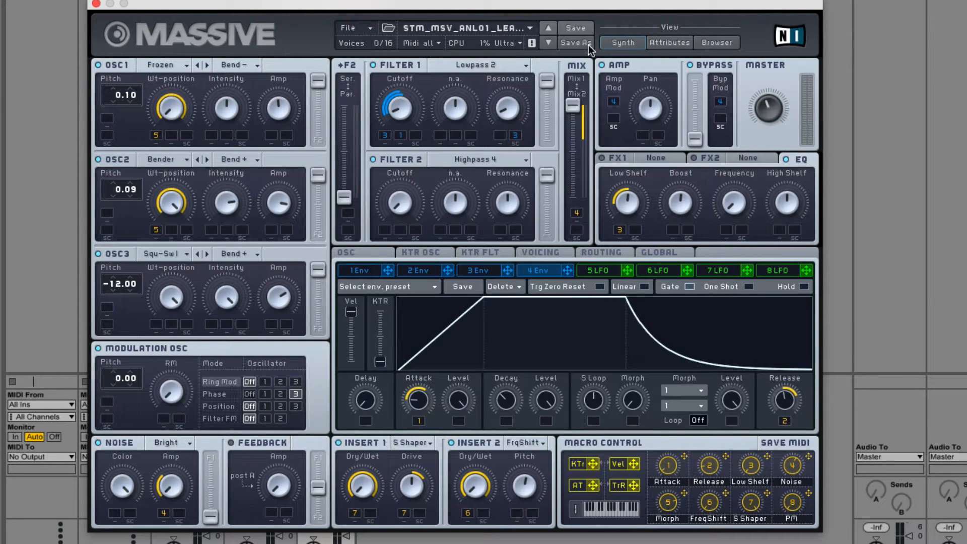
Step: Load STM_MSV_ANL01_LeadPreset01 from the browser and show its envelope 1 in the synth view
left_click(730, 45)
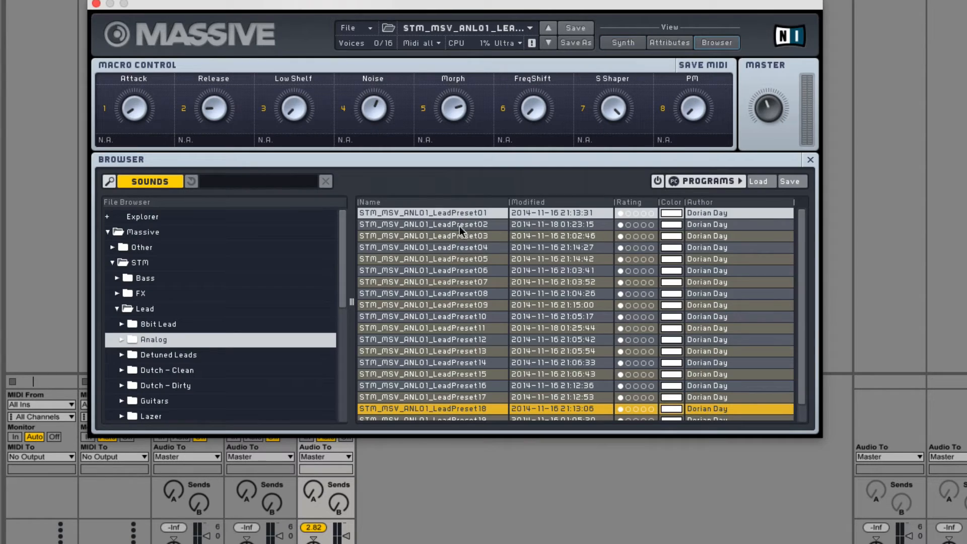
left_click(459, 213)
left_click(617, 43)
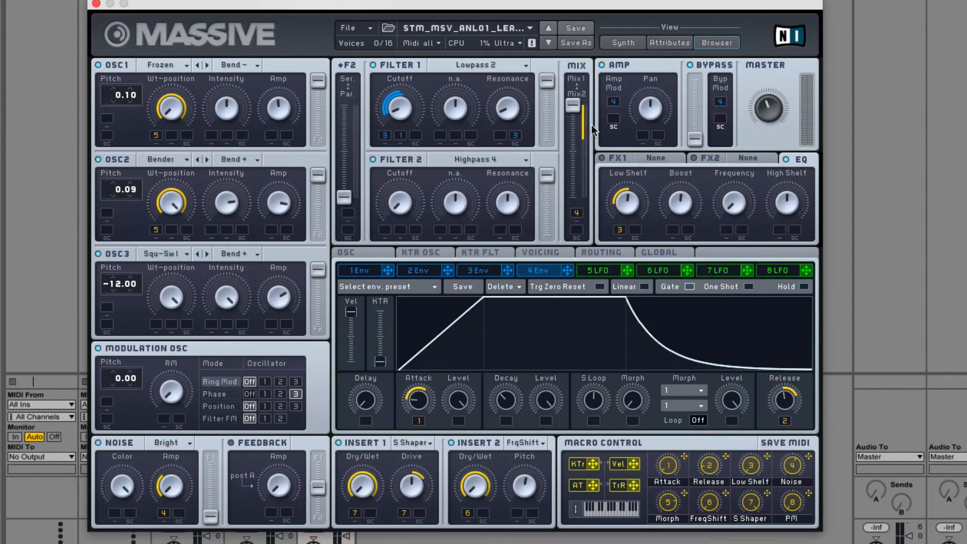
left_click(367, 271)
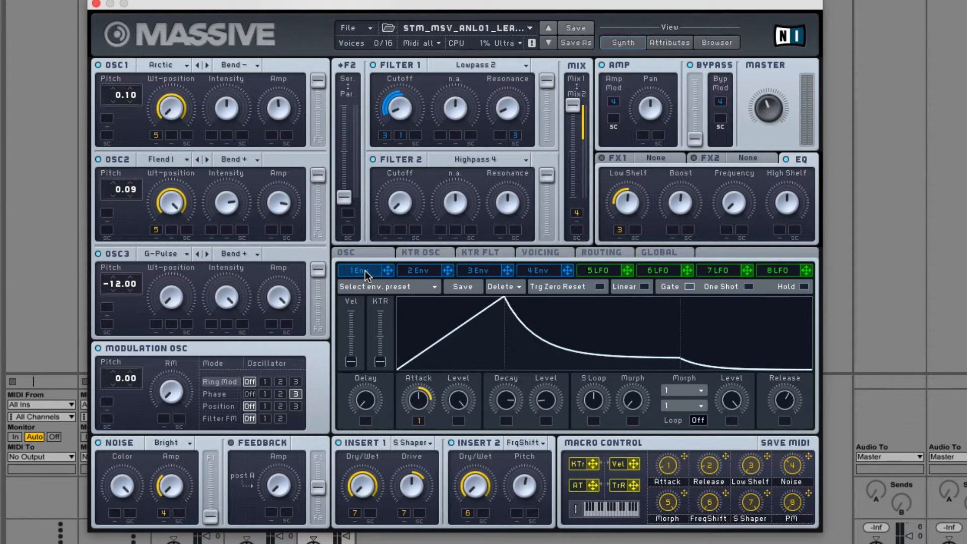
Step: Advance through the next five Analog lead presets, examining envelopes 1, 2 and 3 as modulation sources
left_click(548, 44)
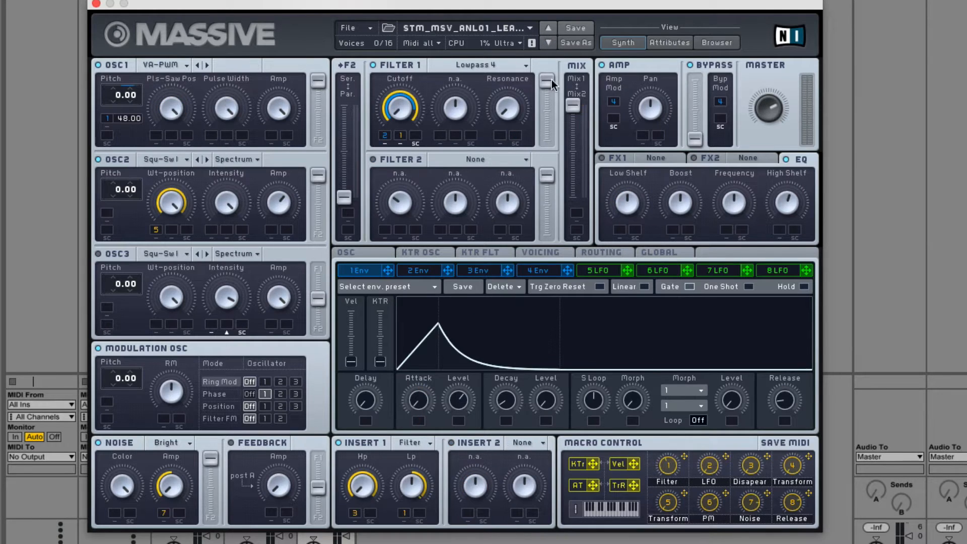
left_click(417, 271)
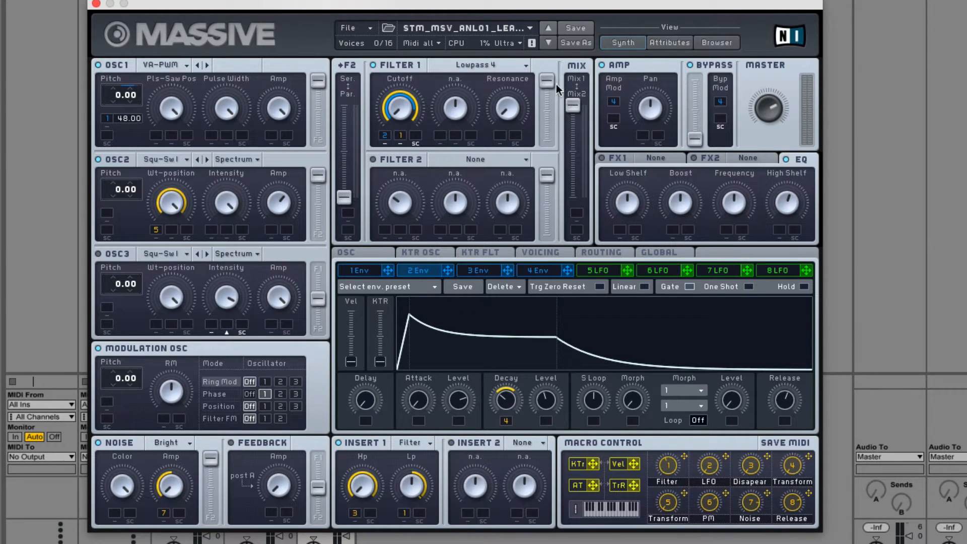
left_click(545, 42)
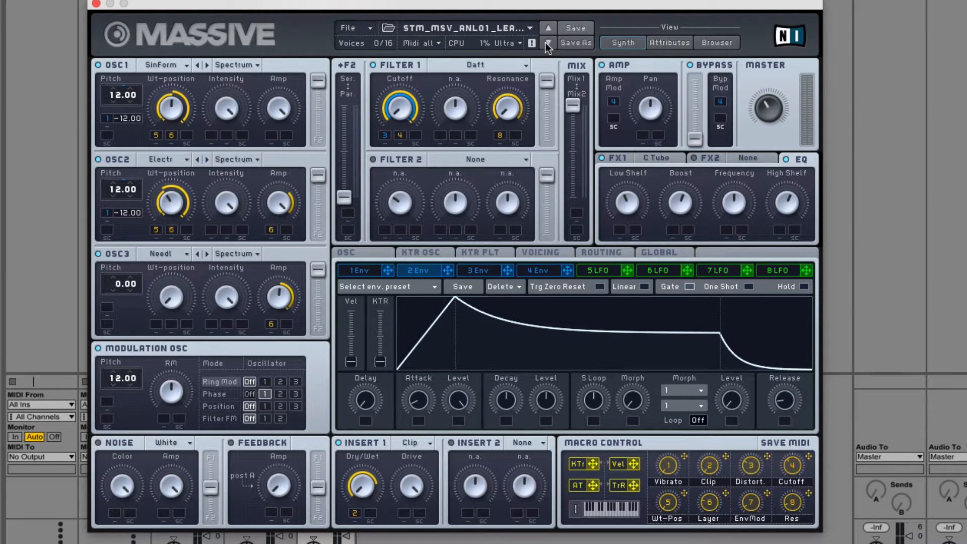
left_click(480, 251)
left_click(481, 269)
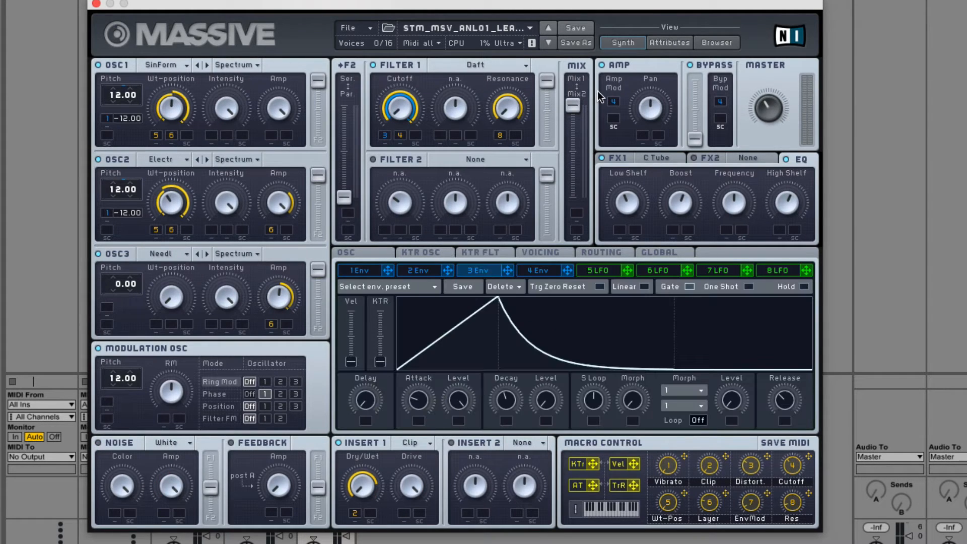
left_click(549, 42)
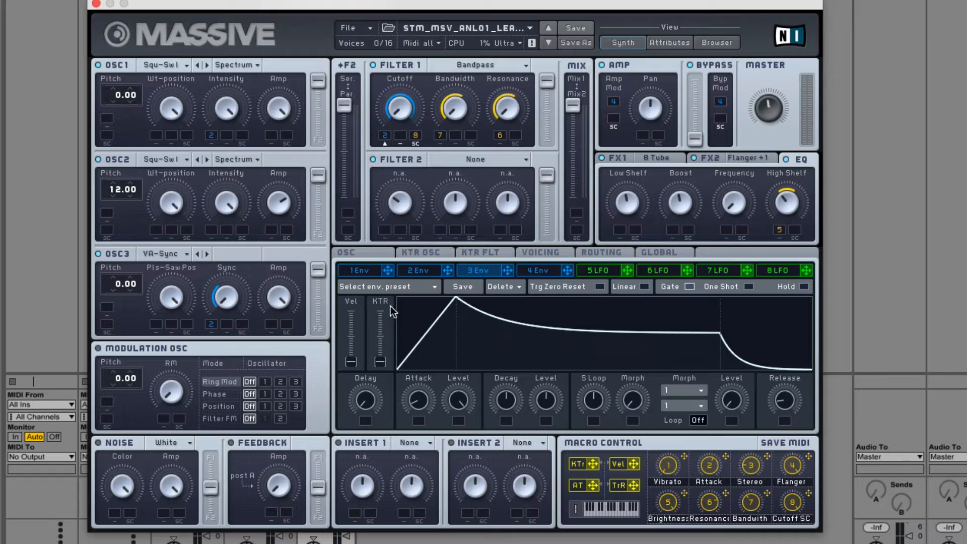
left_click(411, 272)
left_click(548, 42)
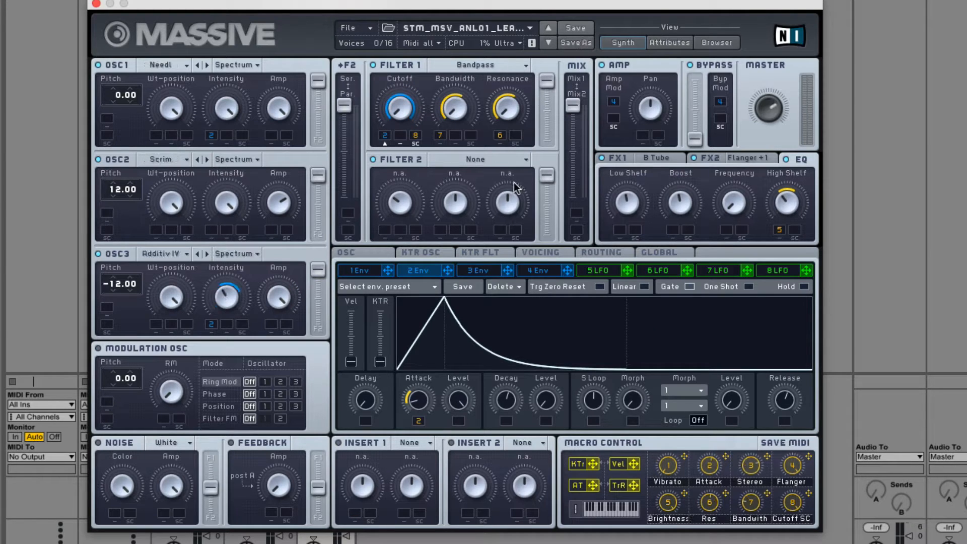
left_click(548, 43)
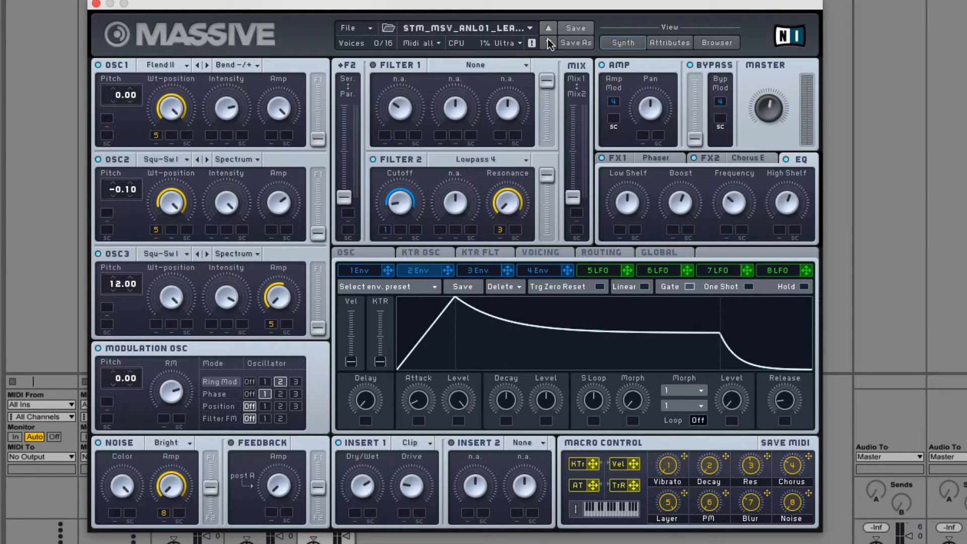
left_click(365, 272)
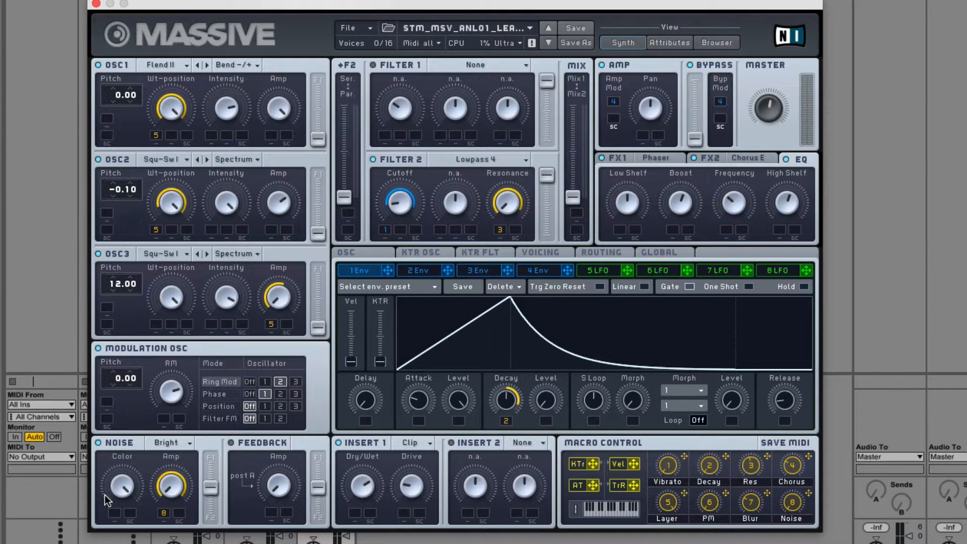
Step: Step forward through more Analog lead presets with envelope 1 displayed, comparing its shape in each sound
left_click(554, 45)
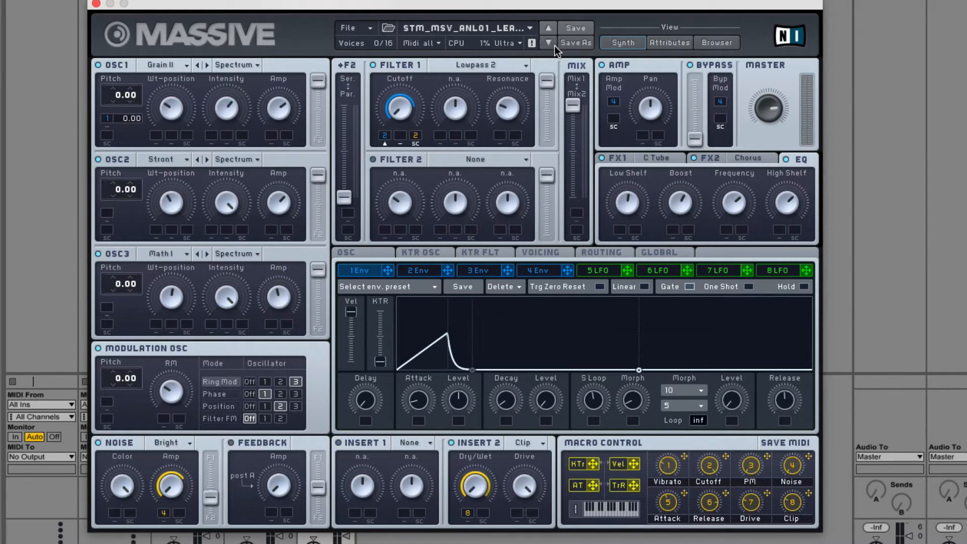
left_click(554, 45)
left_click(554, 45)
left_click(554, 45)
left_click(554, 45)
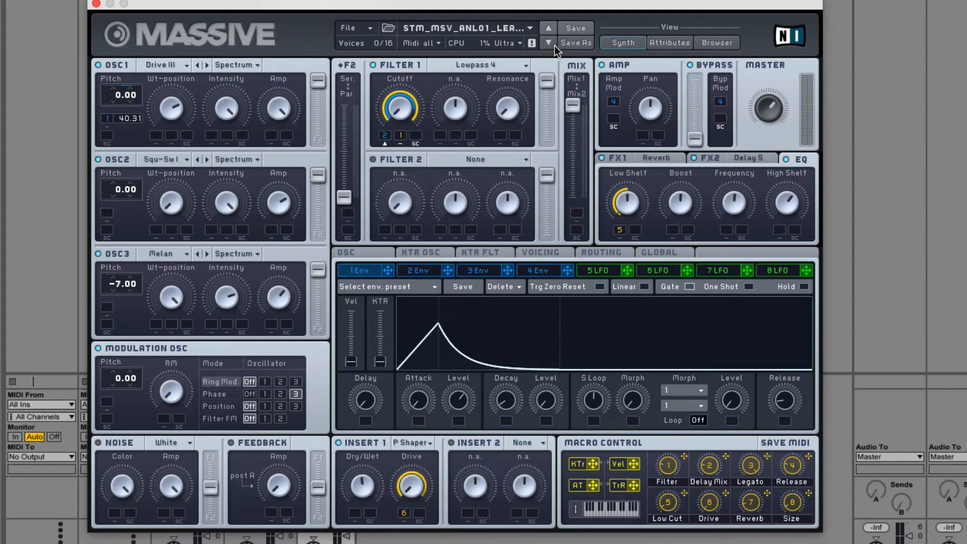
left_click(555, 46)
left_click(554, 45)
left_click(554, 46)
left_click(554, 45)
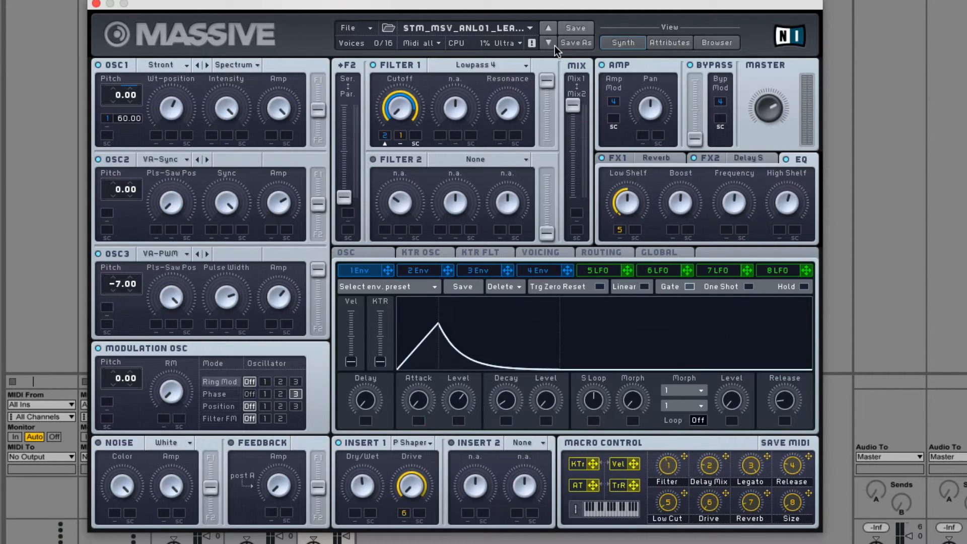
left_click(555, 46)
left_click(554, 45)
left_click(554, 46)
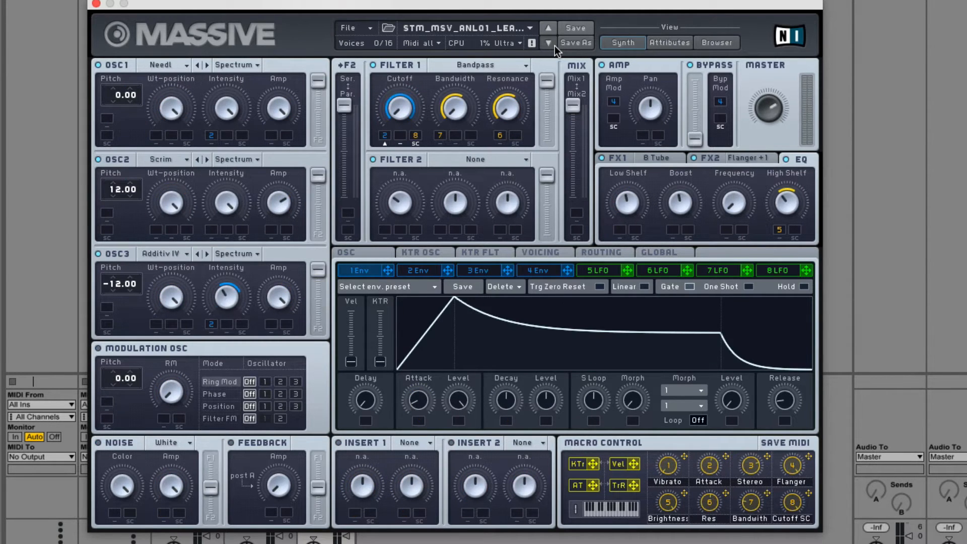
left_click(554, 46)
left_click(554, 45)
left_click(554, 46)
left_click(555, 45)
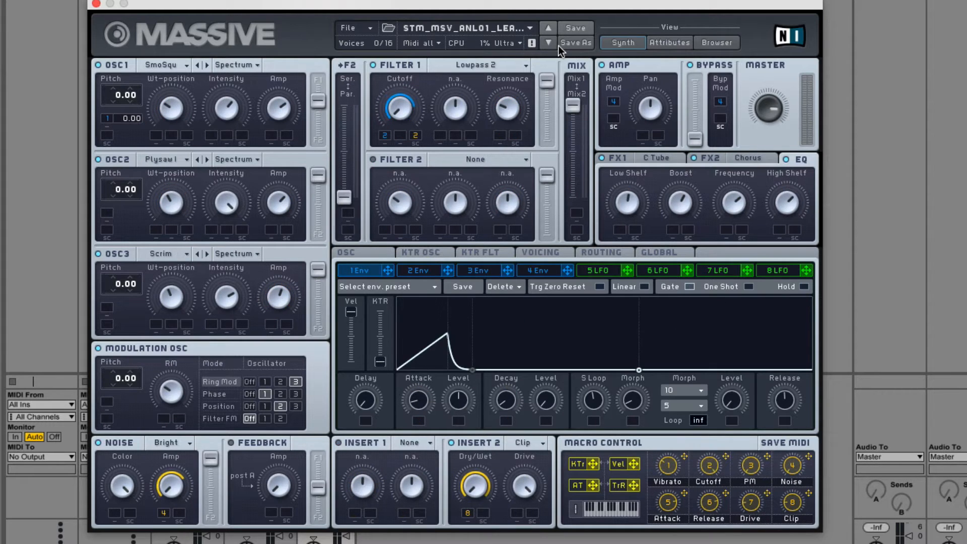
Step: Check in the browser which preset is loaded, then display envelope 4 in the synth view
left_click(700, 44)
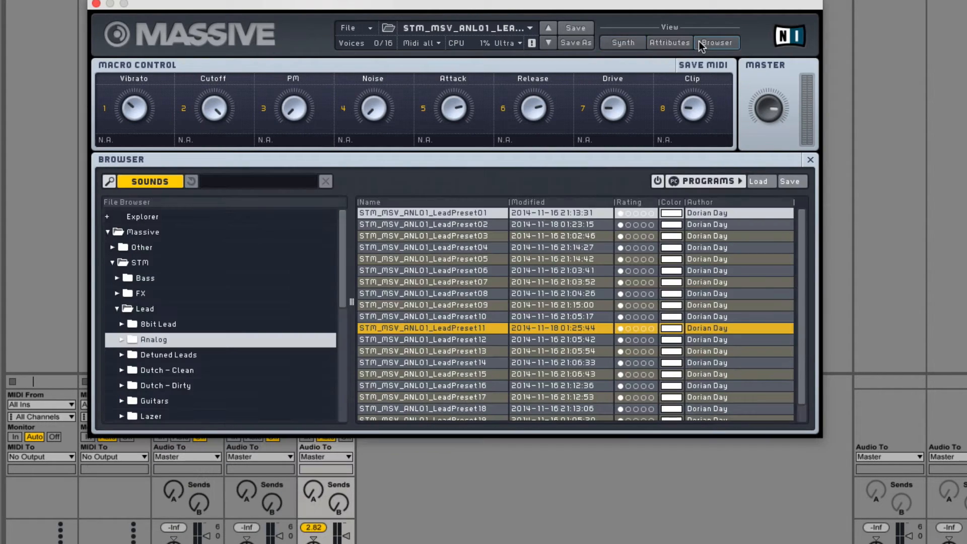
left_click(619, 43)
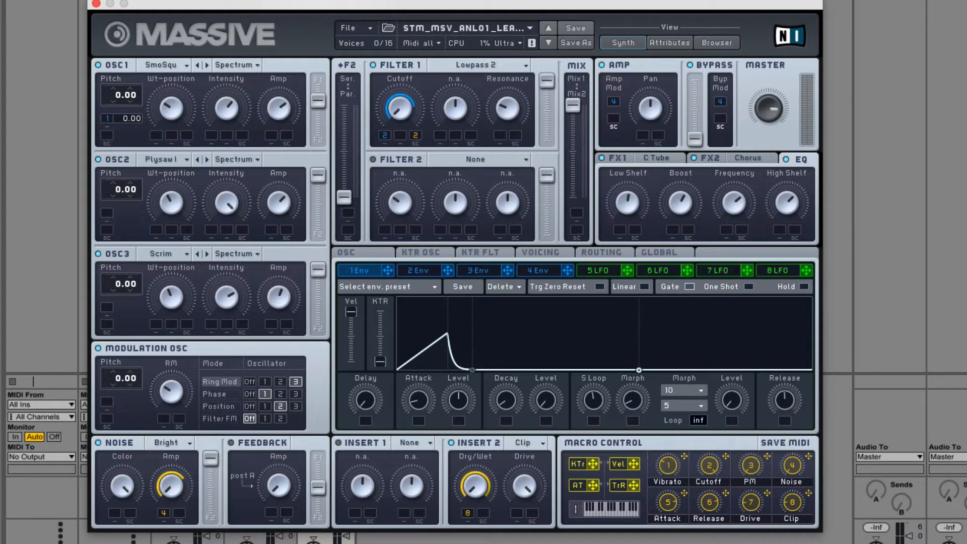
left_click(547, 271)
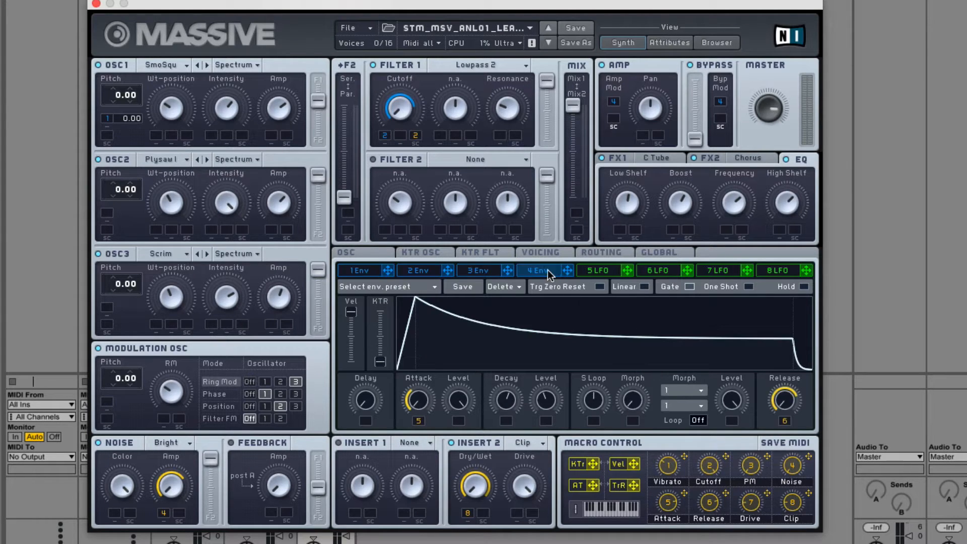
Step: Step onward through the rest of the Analog lead presets and around to the first, comparing their envelope 4 curves
left_click(548, 44)
left_click(548, 43)
left_click(548, 44)
left_click(547, 45)
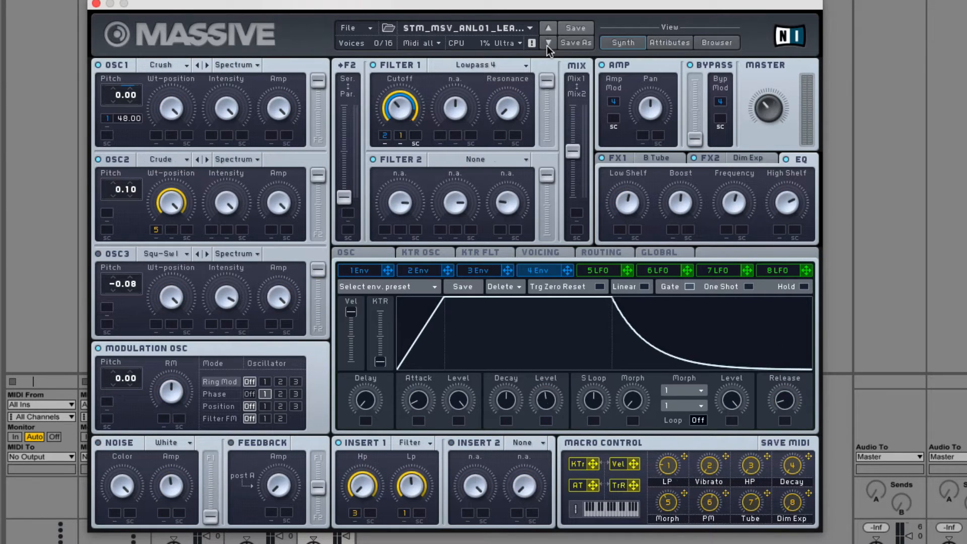
left_click(547, 45)
left_click(547, 44)
left_click(547, 44)
left_click(547, 44)
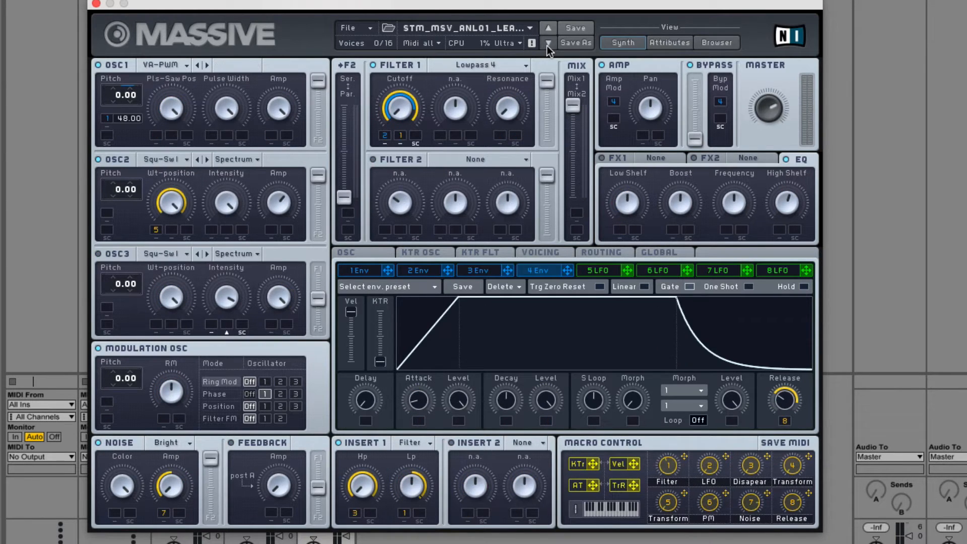
left_click(547, 44)
left_click(547, 45)
left_click(547, 45)
left_click(547, 45)
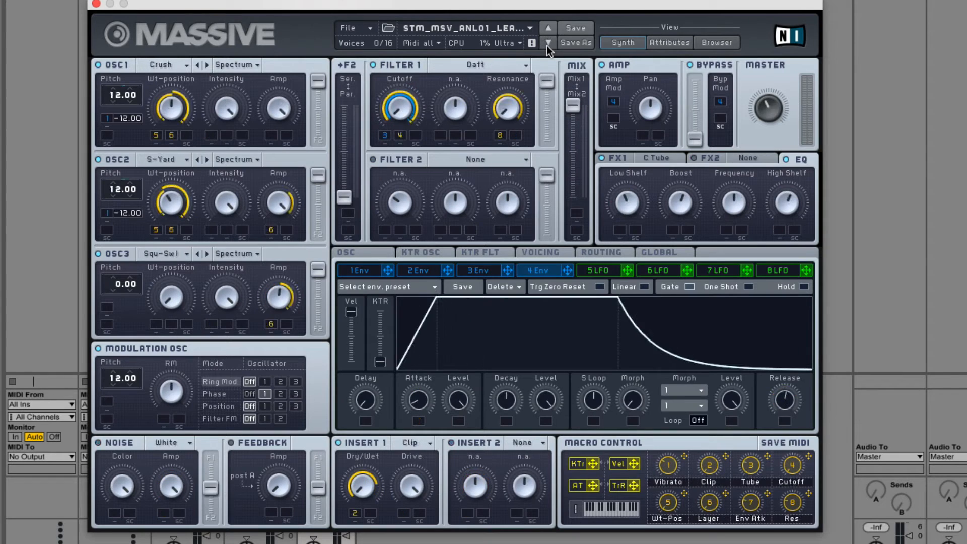
left_click(547, 45)
left_click(547, 45)
left_click(547, 44)
left_click(547, 44)
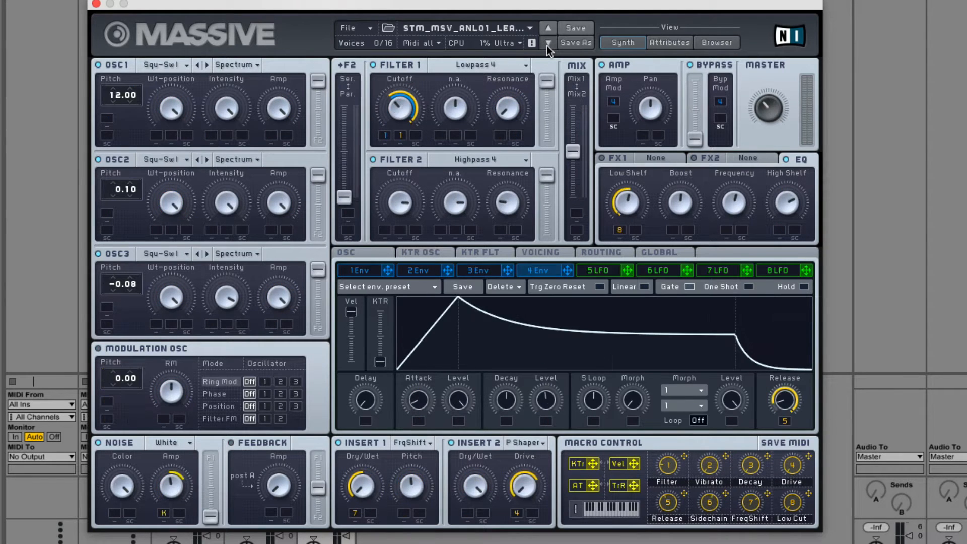
left_click(547, 44)
left_click(547, 45)
left_click(547, 44)
left_click(547, 44)
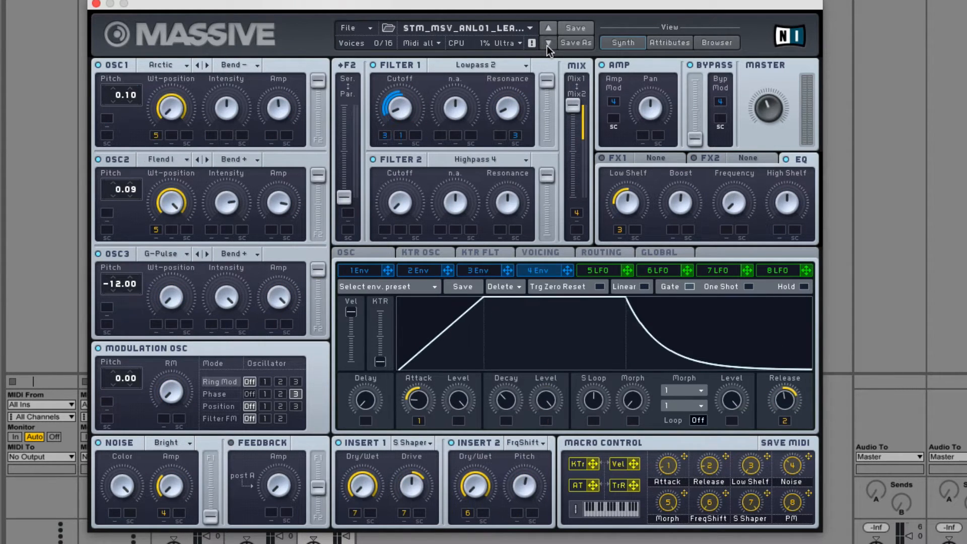
Step: Step from the first Analog lead preset through the following ones, examining the attack and release of envelope 4
left_click(548, 45)
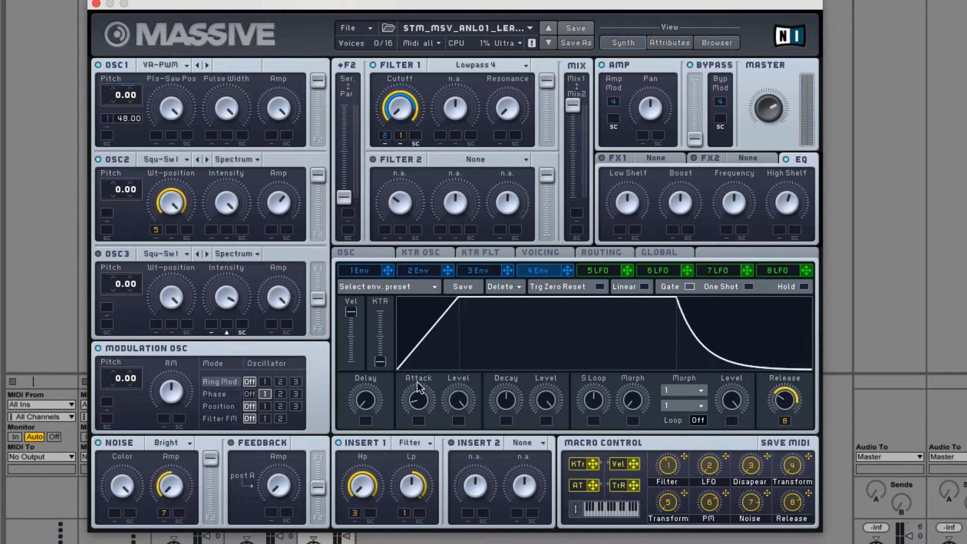
left_click(548, 42)
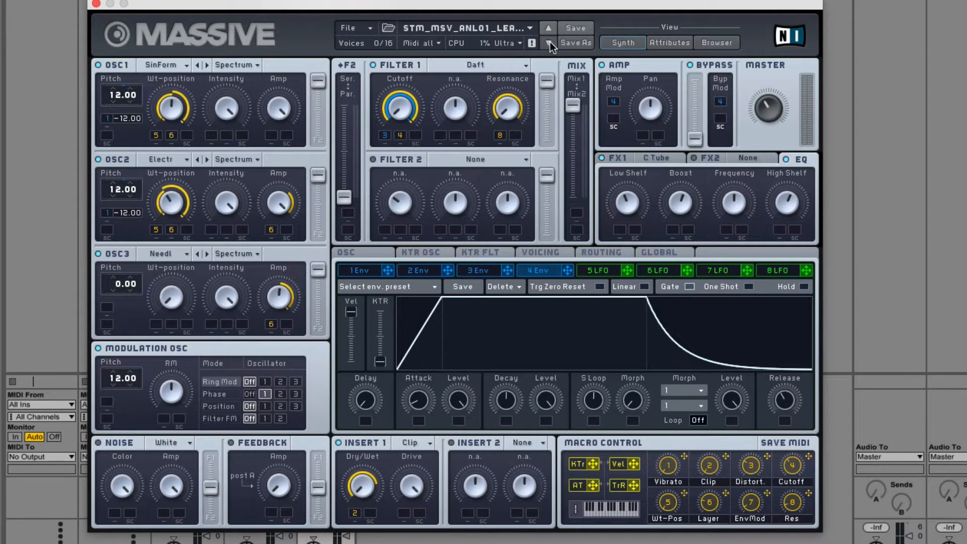
left_click(548, 42)
left_click(549, 43)
left_click(548, 42)
left_click(549, 42)
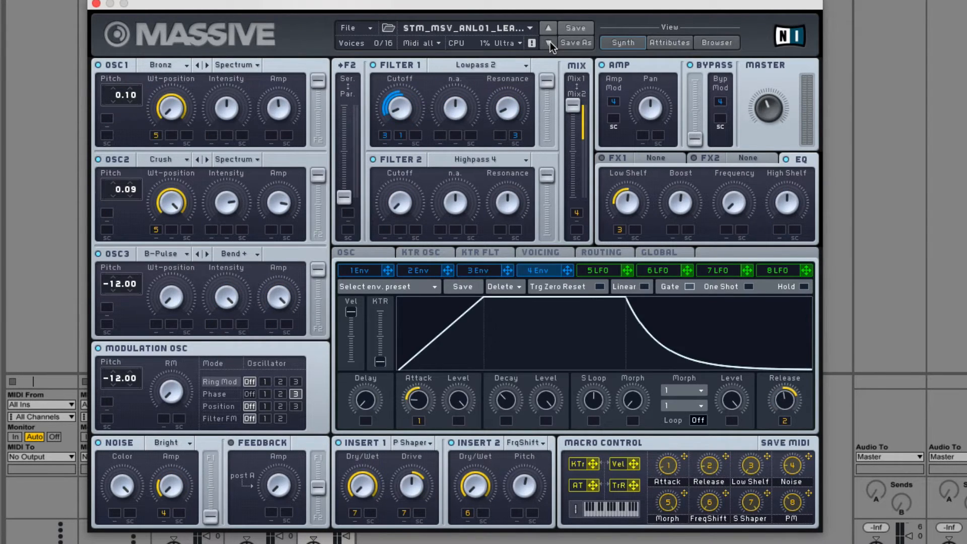
left_click(549, 42)
left_click(548, 43)
left_click(549, 43)
left_click(549, 42)
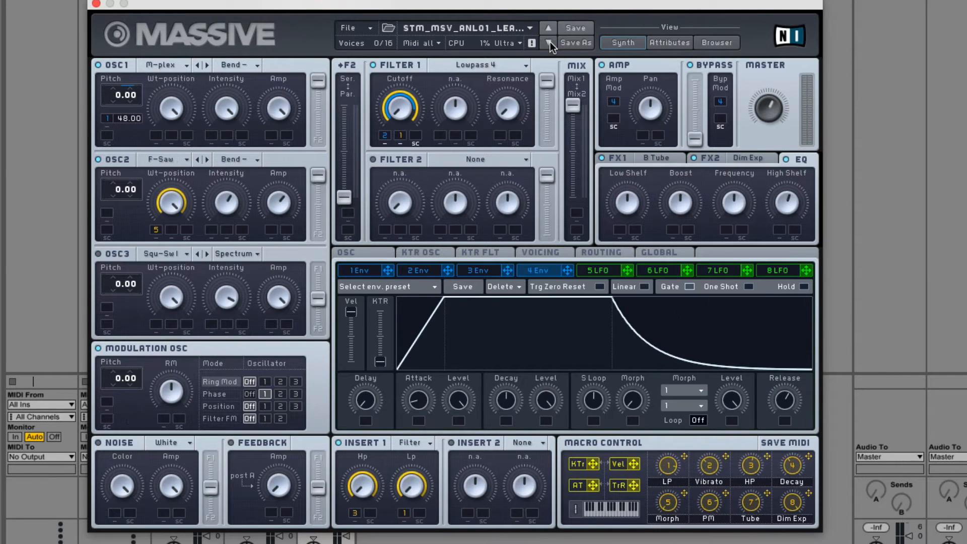
Step: Step further through the Analog lead presets with envelope 4 and the EQ displayed, comparing their amp envelope shapes
left_click(549, 42)
left_click(548, 42)
left_click(549, 42)
left_click(549, 42)
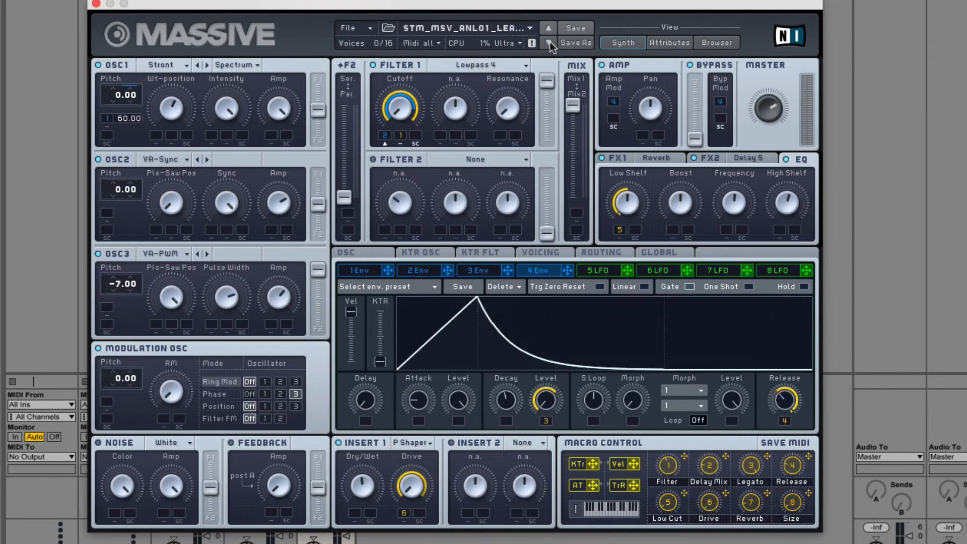
left_click(549, 42)
left_click(549, 43)
left_click(549, 42)
left_click(549, 42)
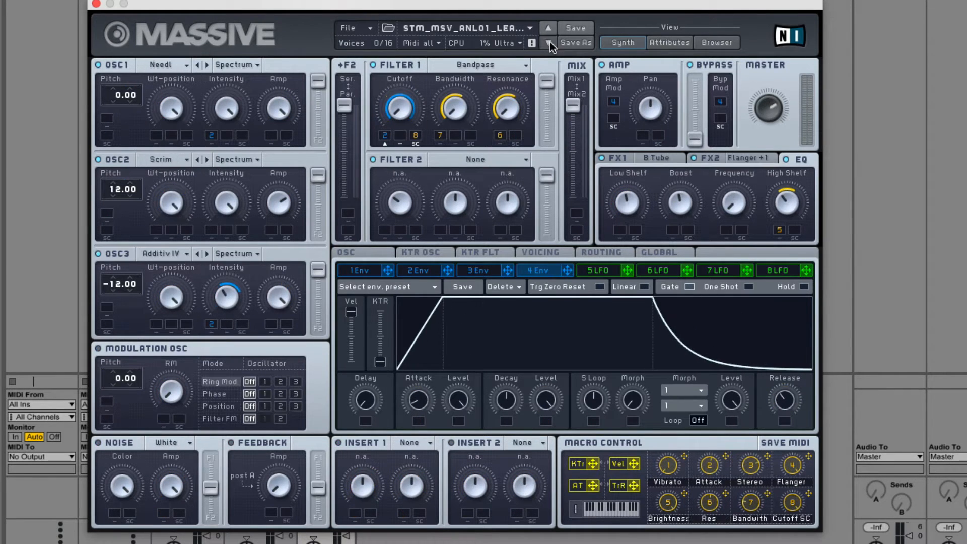
left_click(549, 42)
left_click(548, 42)
left_click(549, 42)
left_click(548, 42)
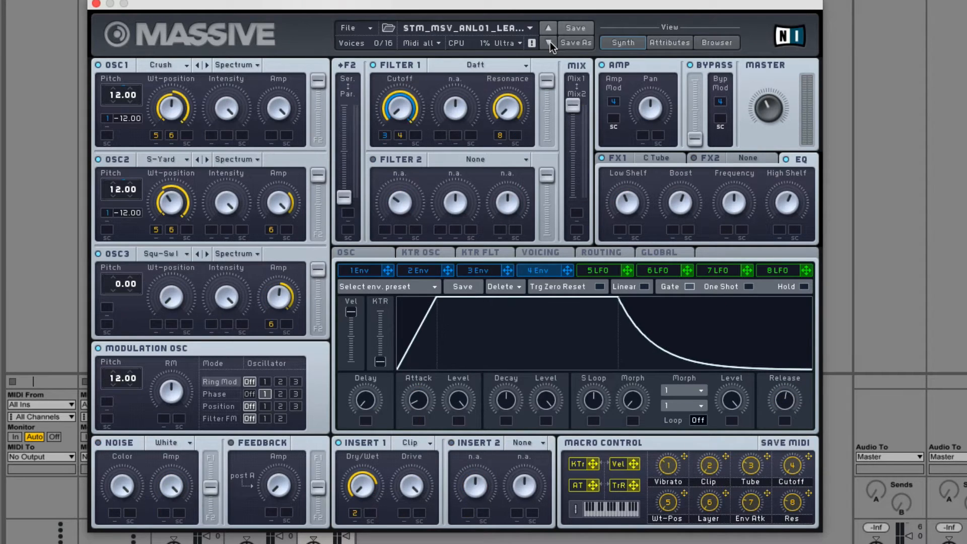
left_click(549, 42)
left_click(549, 42)
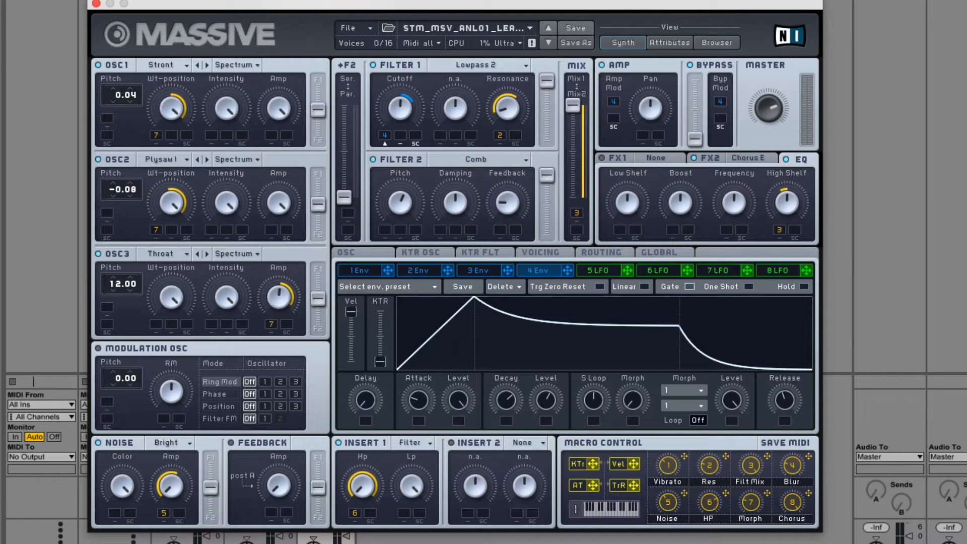
Step: Display the FX1 effect and step through the Analog lead presets, comparing which effect each one uses alongside envelope 4
left_click(624, 159)
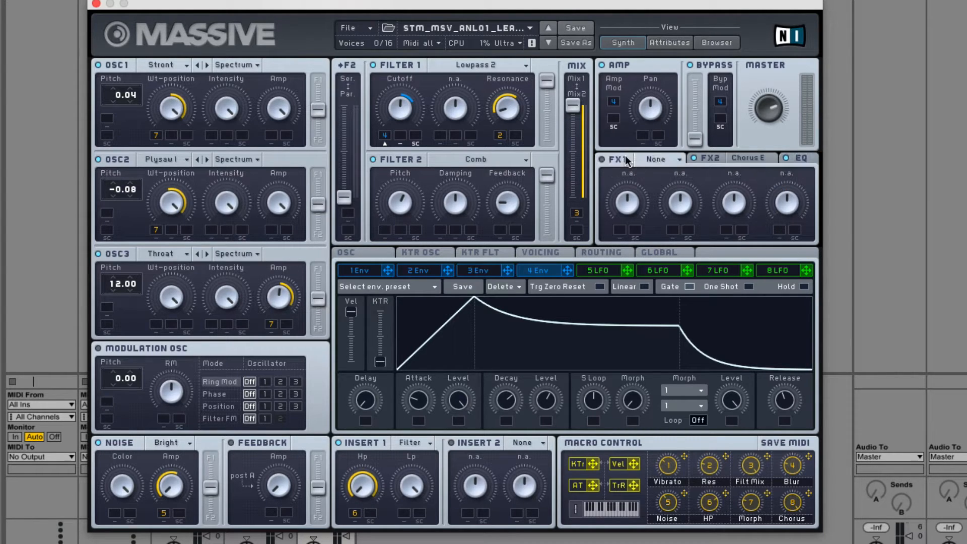
left_click(548, 44)
left_click(547, 44)
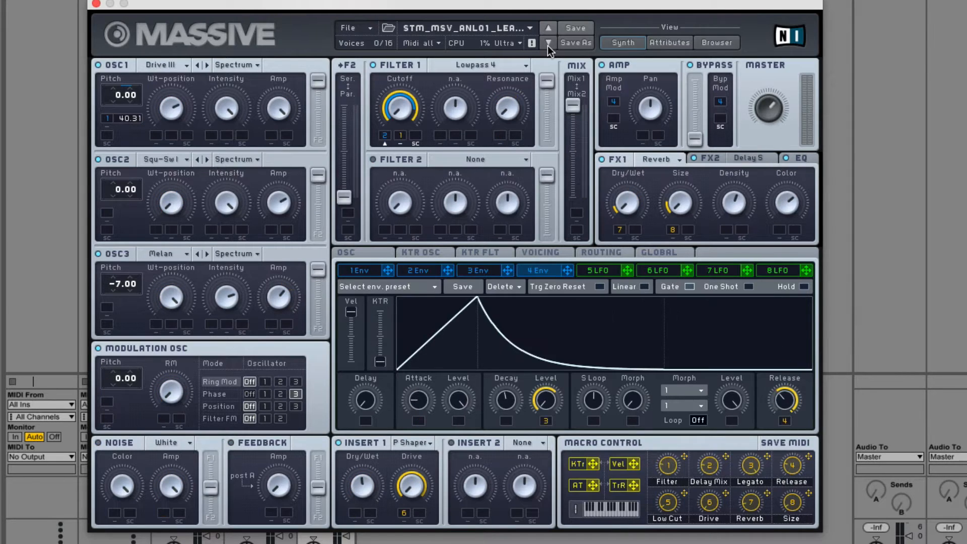
left_click(548, 44)
left_click(548, 44)
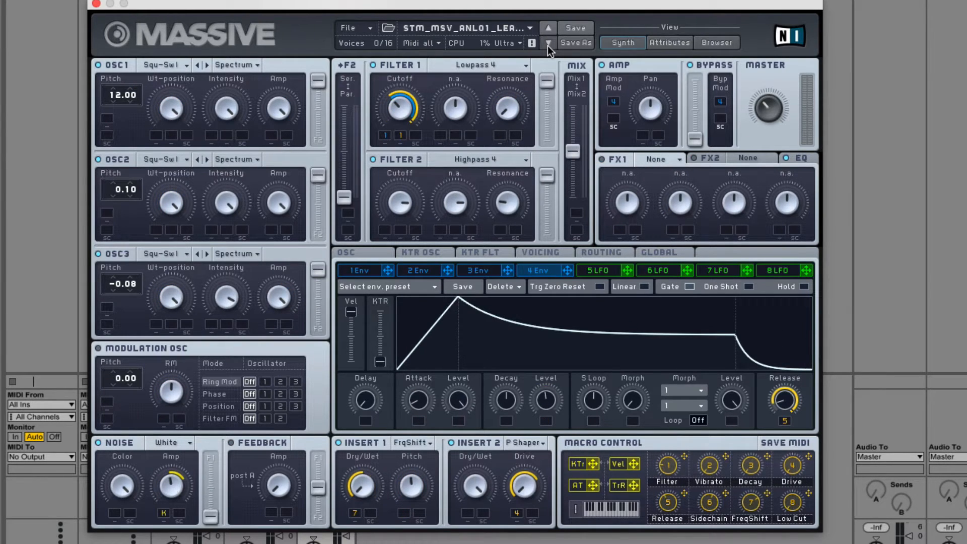
left_click(548, 44)
left_click(548, 45)
left_click(547, 44)
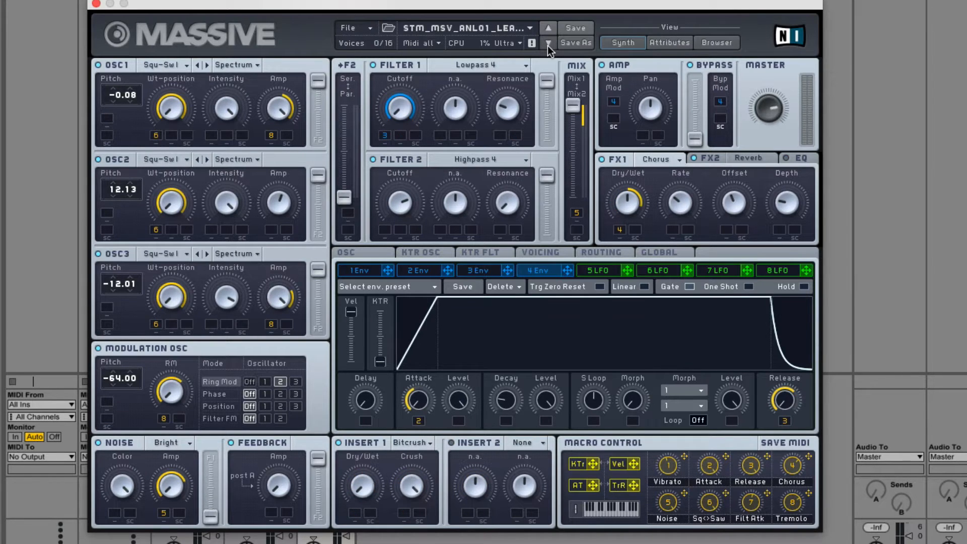
left_click(547, 45)
left_click(547, 44)
left_click(548, 44)
left_click(548, 44)
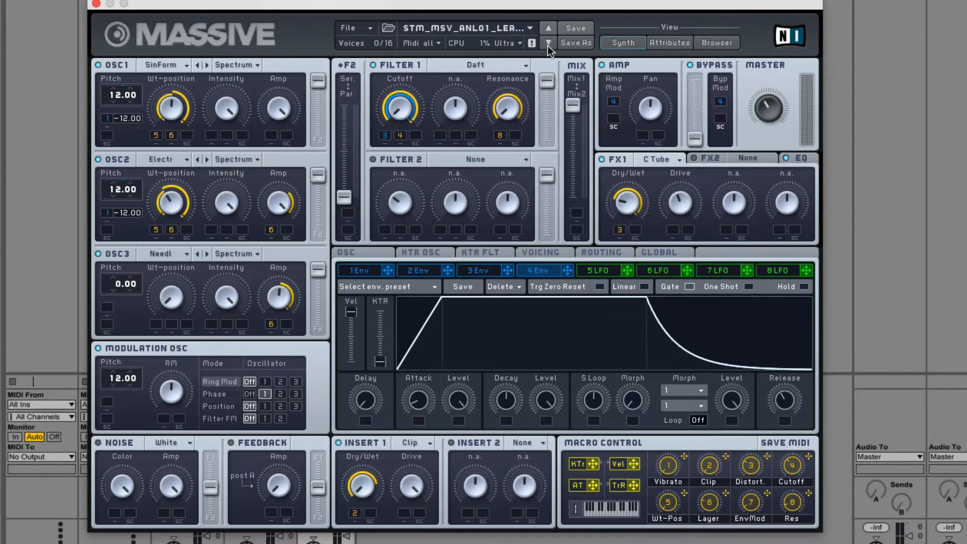
left_click(548, 44)
left_click(548, 44)
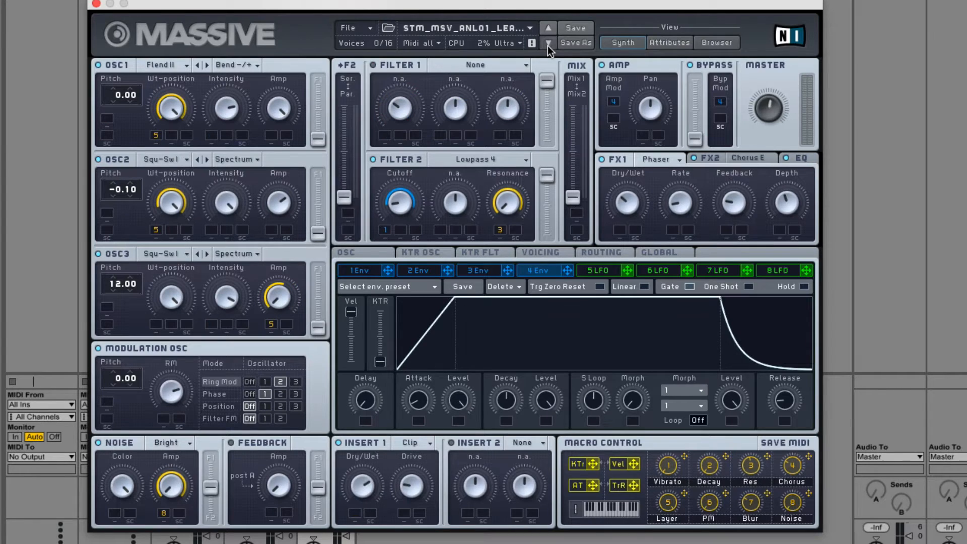
left_click(548, 44)
left_click(548, 45)
left_click(548, 44)
left_click(548, 44)
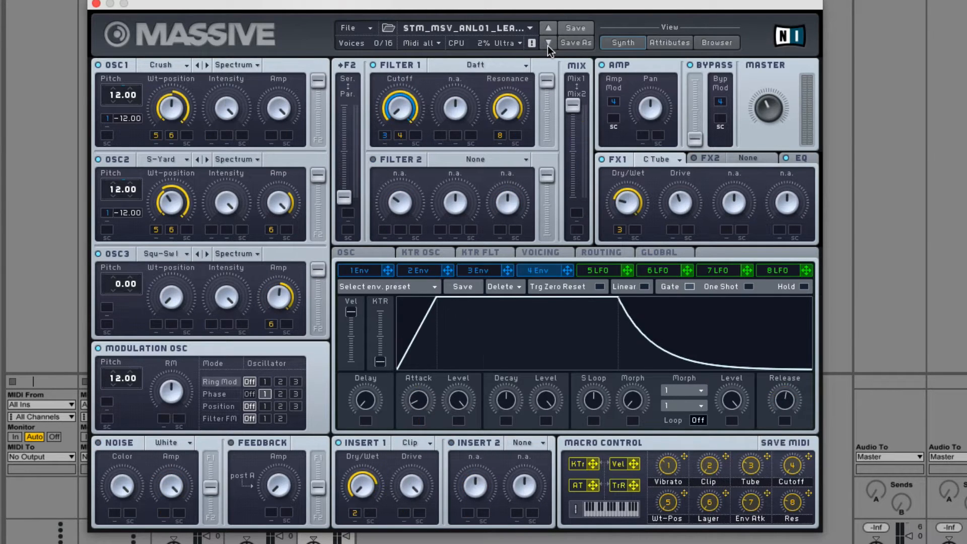
left_click(548, 44)
left_click(548, 45)
left_click(548, 44)
left_click(548, 44)
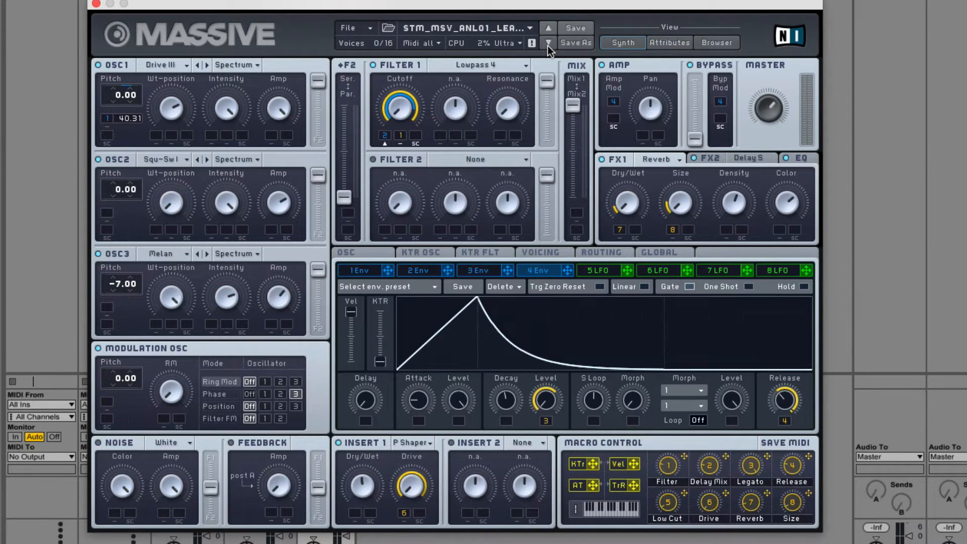
left_click(548, 44)
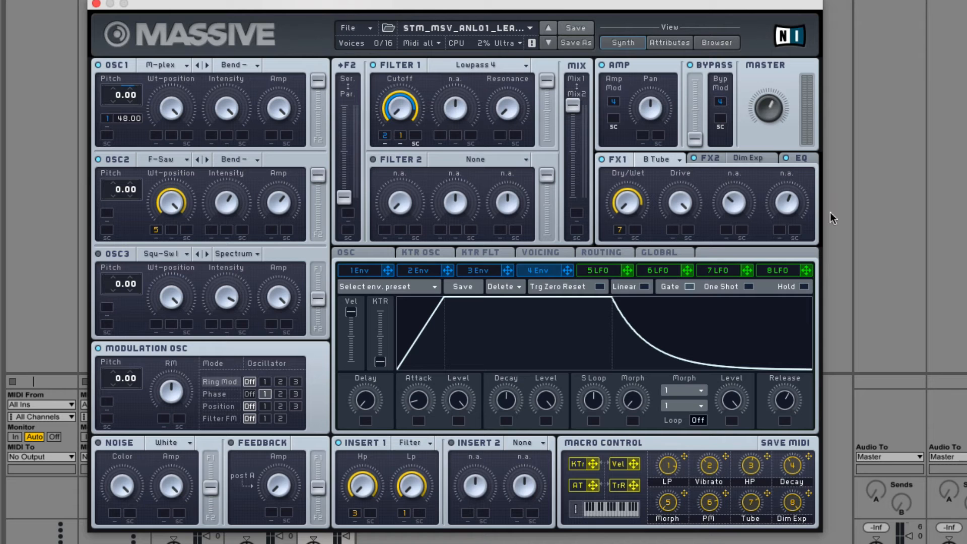
Step: Look at the sound attributes, load STM_MSV_ANL01_LeadPreset02 from the Analog folder and return to the synth view
left_click(661, 40)
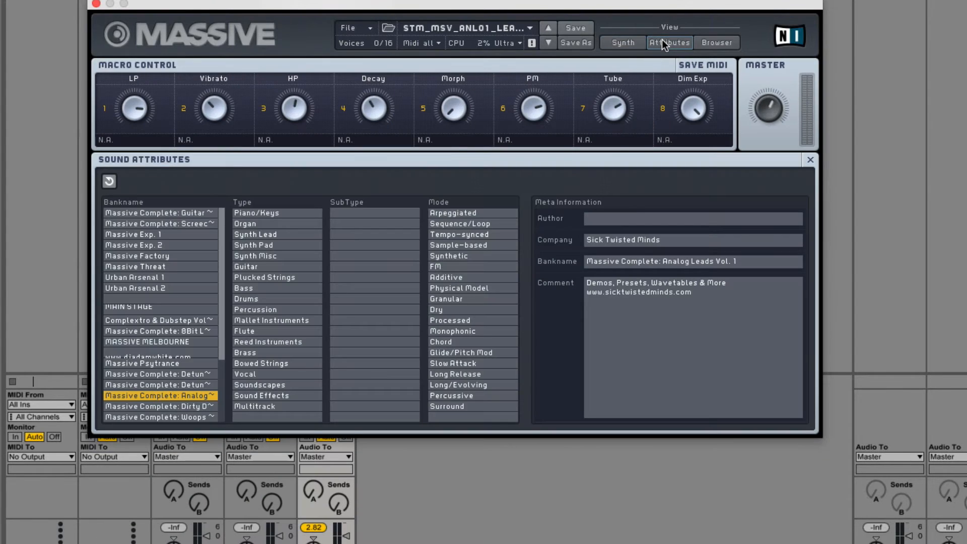
left_click(619, 45)
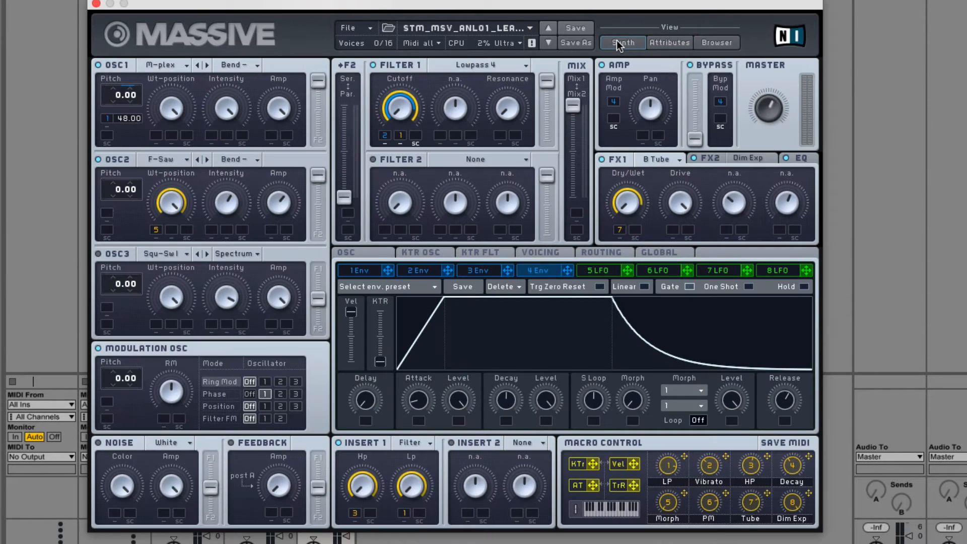
left_click(710, 44)
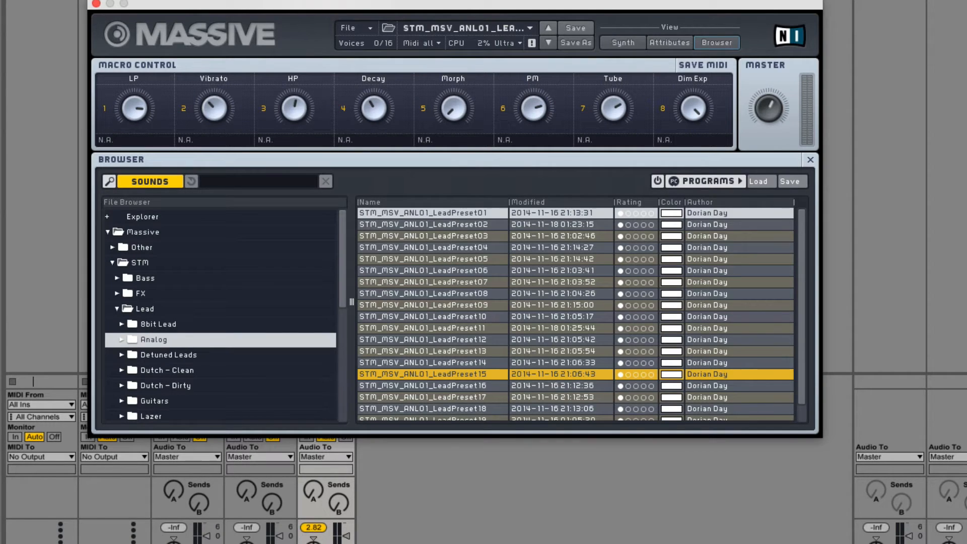
key("Down")
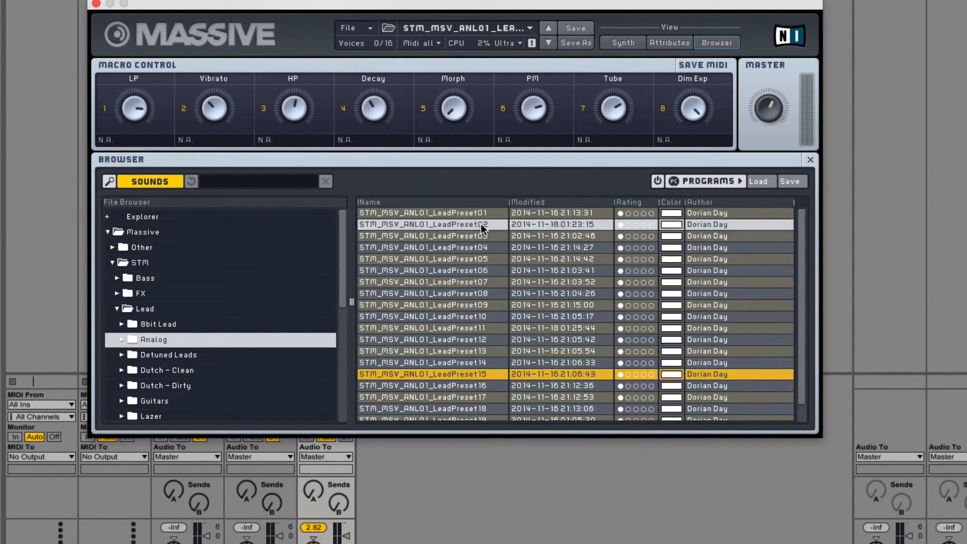
left_click(632, 43)
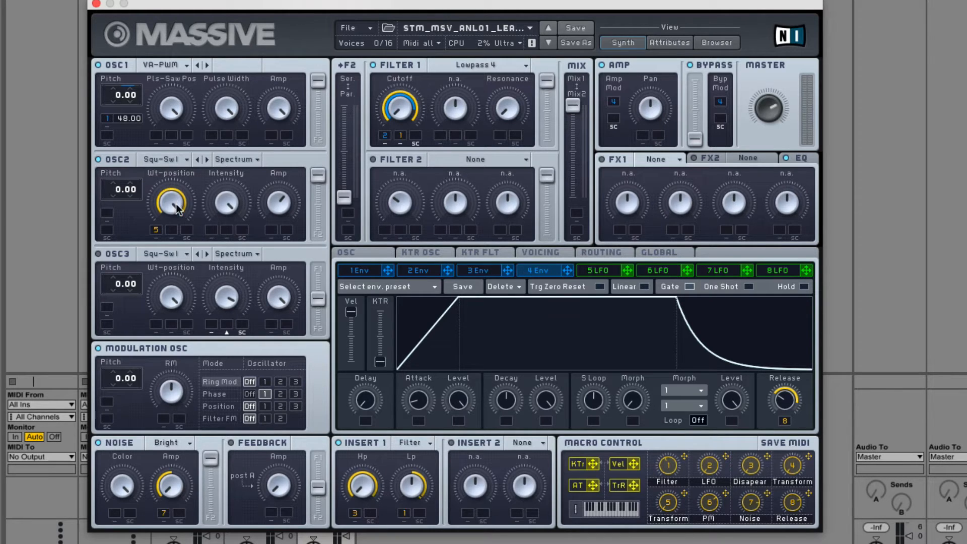
Step: Turn OSC2's Wt-position to its minimum and set its macro 5 modulation upward over the full range
left_click_drag(174, 205, 187, 484)
left_click_drag(155, 227, 174, 18)
Step: Rename macro 5 to Sq<>Saw and save the preset
double_click(673, 518)
key("BackSpace")
key("BackSpace")
type("Sq2S")
type("aw")
left_click(576, 31)
Step: Inspect the modulation oscillator's phase setting, the EQ, the signal routing with Insert 1's filter type, and envelope 4
left_click(224, 395)
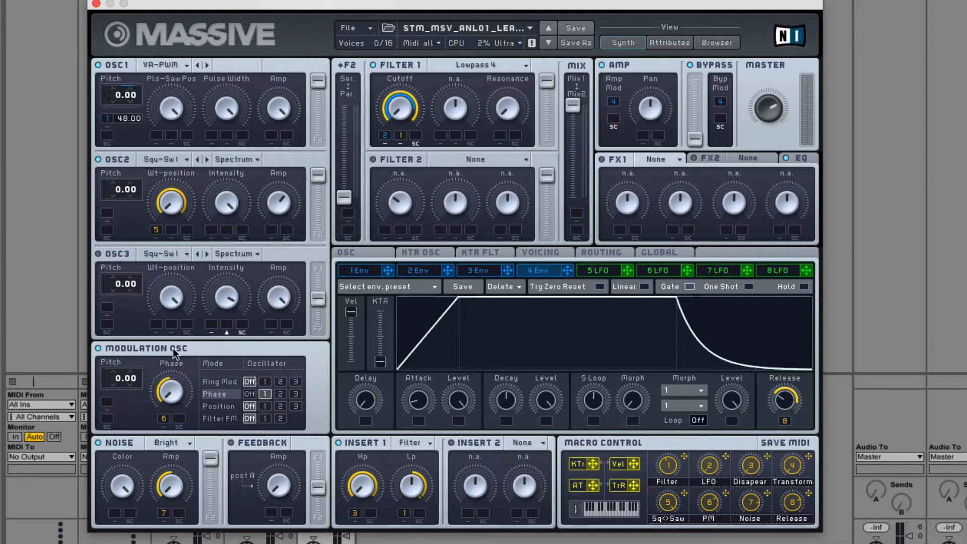
left_click(265, 394)
left_click(798, 159)
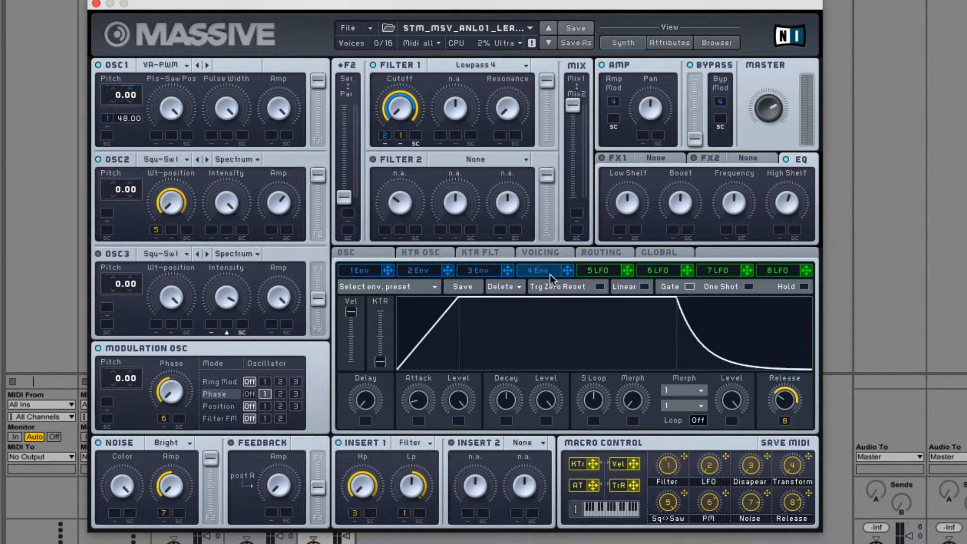
left_click(590, 254)
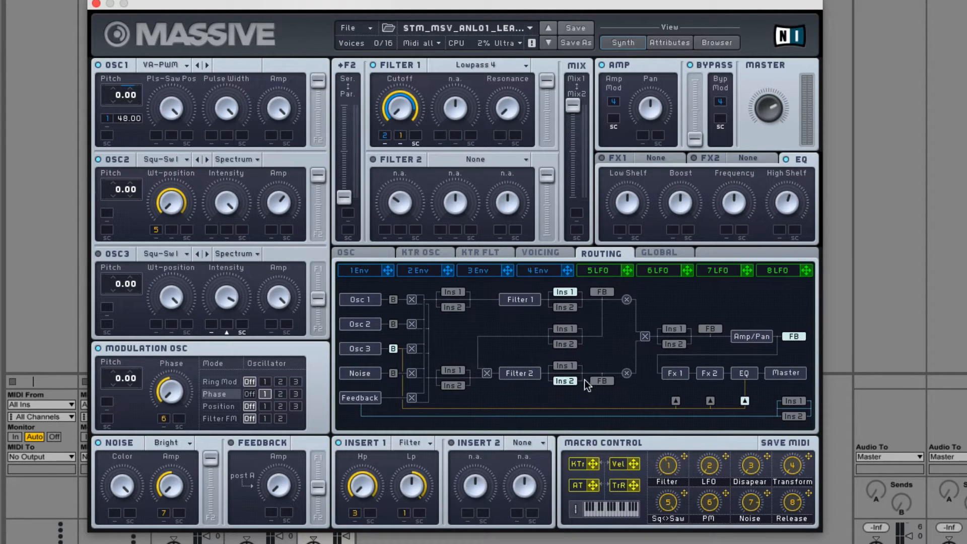
left_click(411, 443)
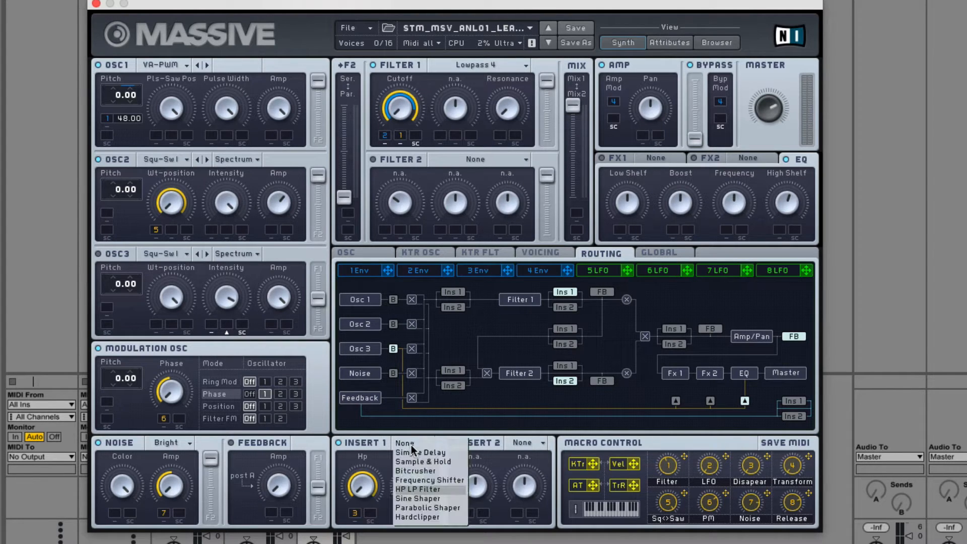
left_click(373, 458)
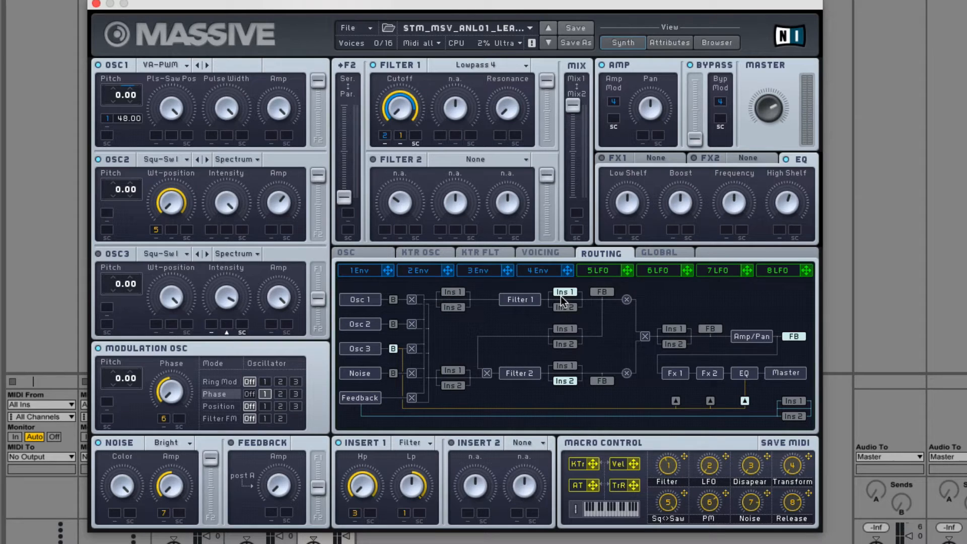
left_click(550, 272)
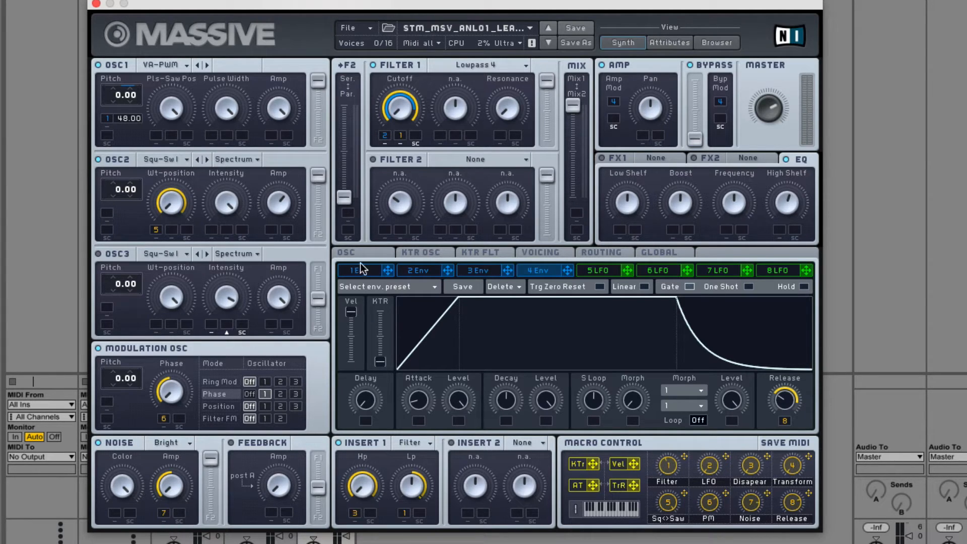
Step: Examine envelope 2 with the Insert 1 filter, LFO 5, and the vibrato settings on the oscillator page
left_click(424, 273)
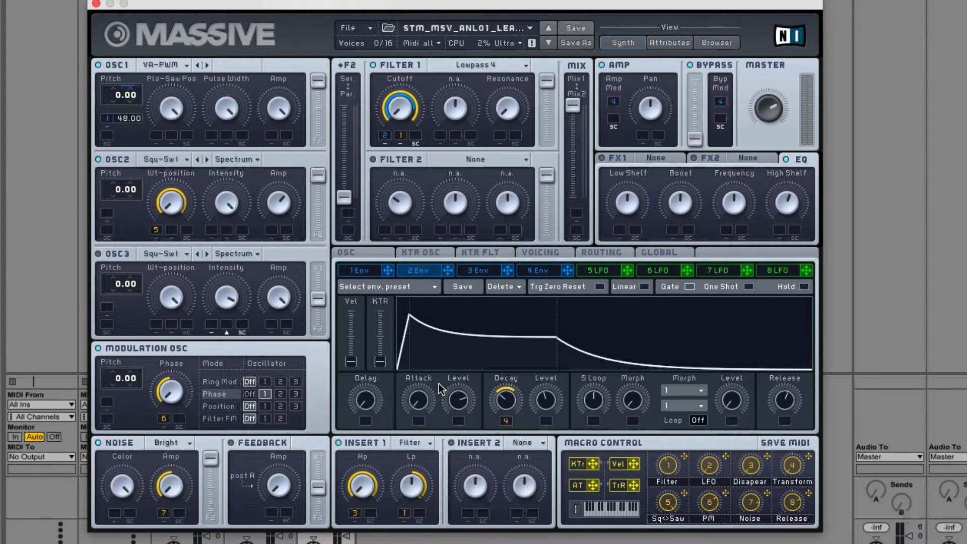
mouse_move(462, 407)
left_mouse_down()
mouse_move(476, 371)
mouse_move(472, 413)
left_mouse_up()
mouse_move(408, 478)
left_mouse_down()
mouse_move(416, 542)
mouse_move(420, 492)
left_mouse_up()
left_click(597, 272)
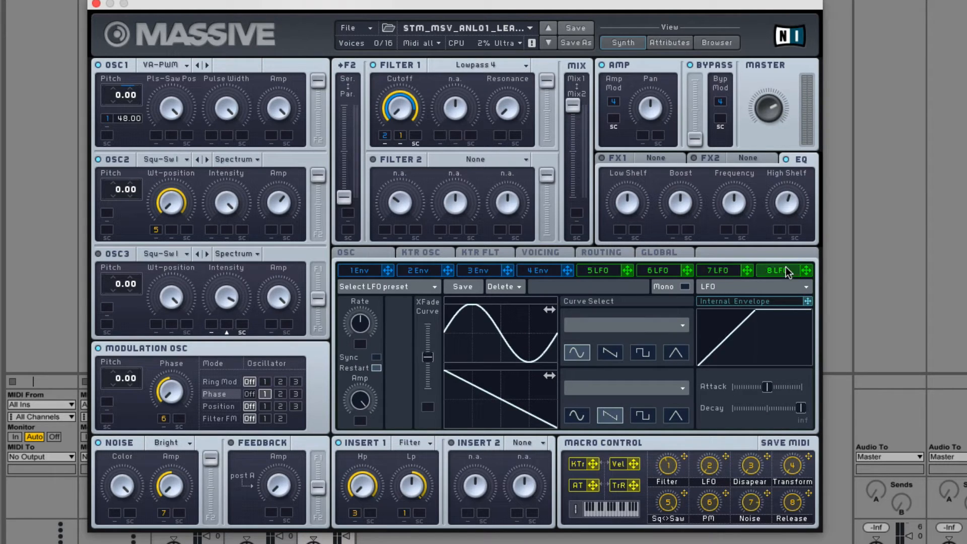
left_click(352, 252)
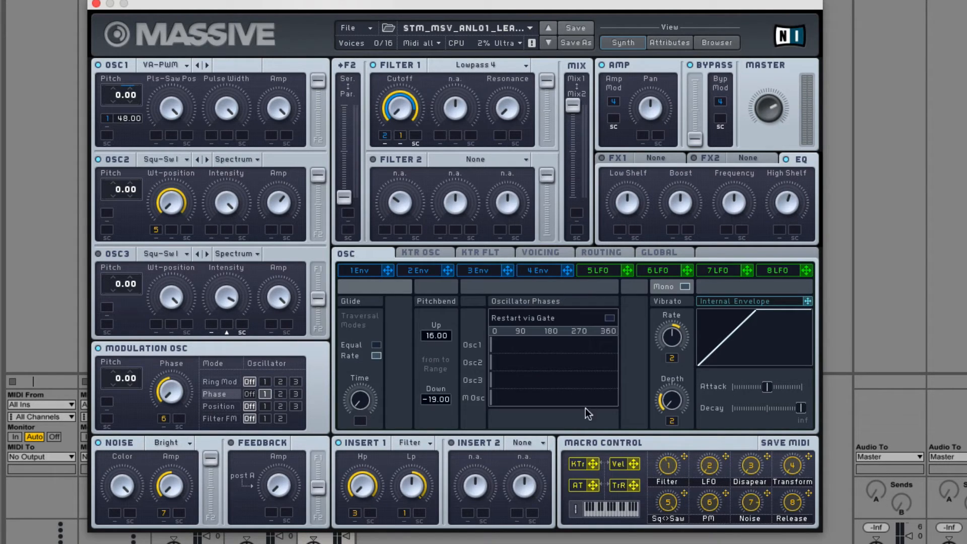
Step: Rename macro 2 to Vibrato and macro 3 to HP
double_click(709, 483)
type("Vibrato")
key("Return")
type("HP")
Step: Look through the voicing, oscillator key tracking and oscillator pages, and check the envelopes for macro assignments
left_click(541, 252)
left_click(423, 252)
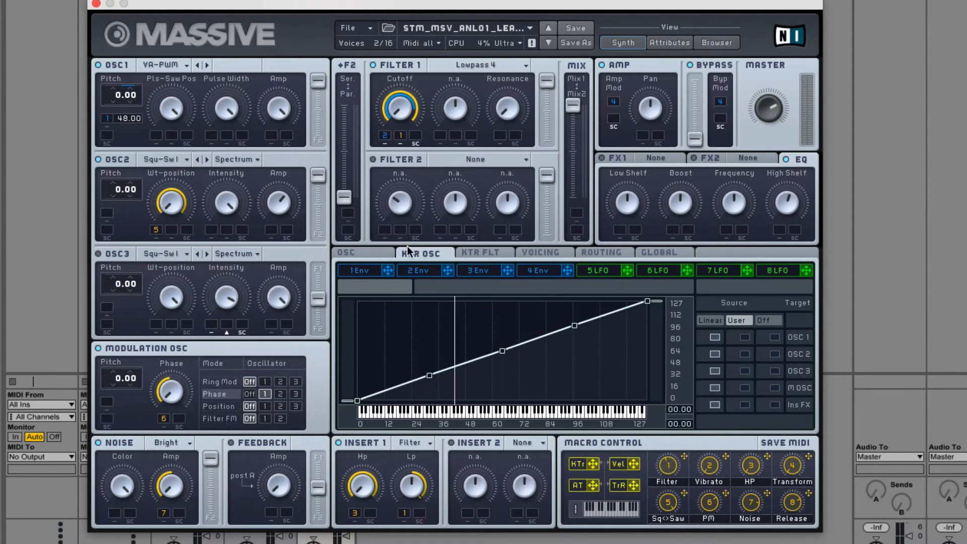
left_click(365, 251)
left_click(363, 269)
left_click(371, 254)
left_click(421, 272)
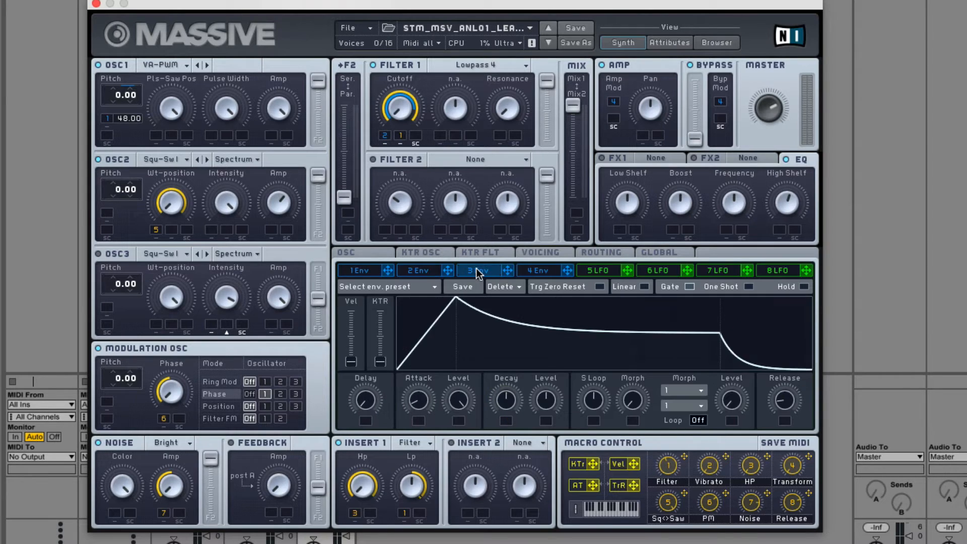
Step: Rename macro 4 to Decay and display envelope 4
double_click(800, 481)
type("1")
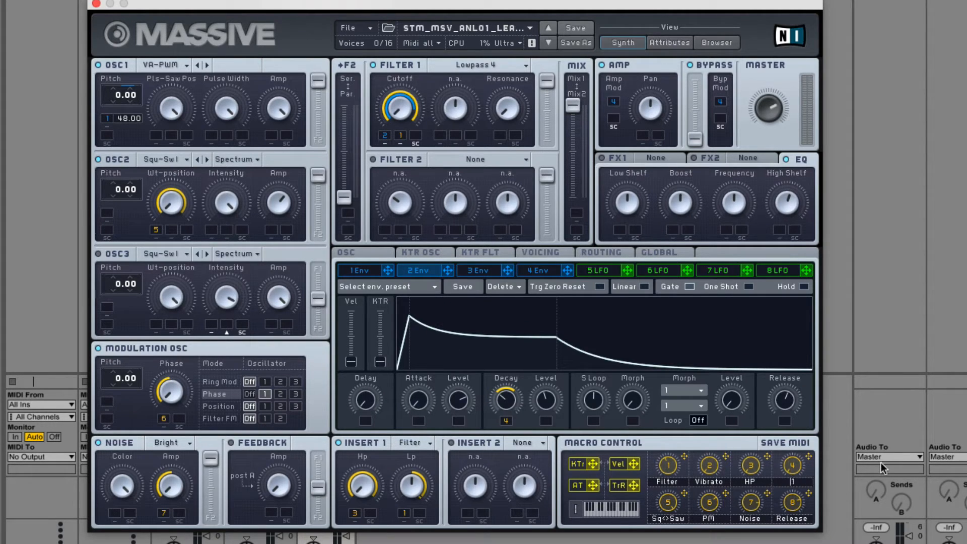
type("D")
key("BackSpace")
key("BackSpace")
type("Decay")
left_click(529, 272)
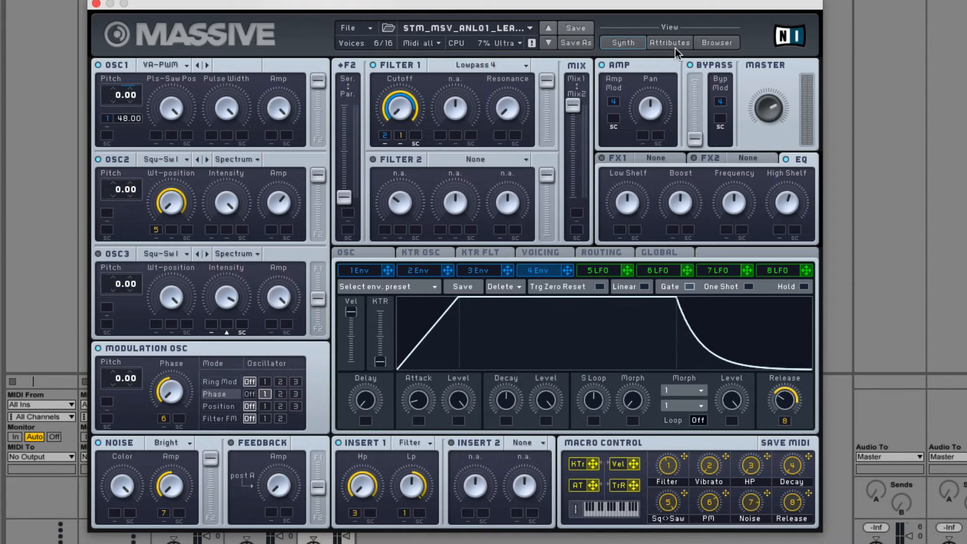
Step: Load STM_MSV_ANL01_LeadPreset05 from the Analog folder and return to the synth view
left_click(715, 44)
left_click(463, 259)
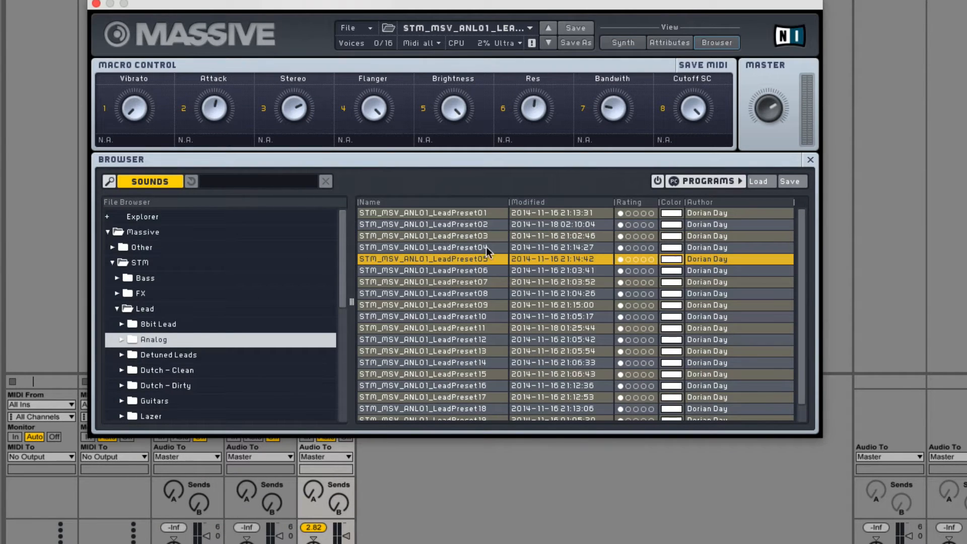
left_click(633, 43)
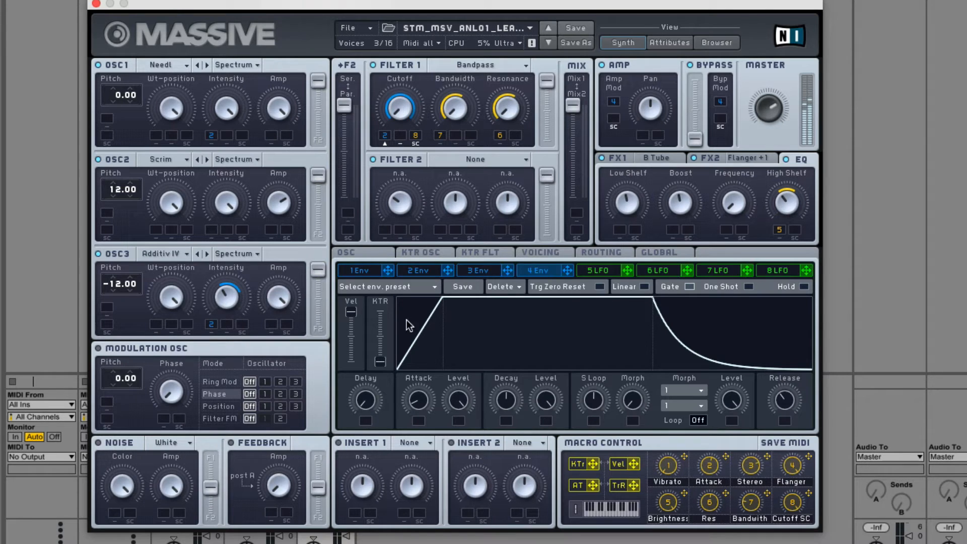
Step: Check the oscillator page and oscillator 2's wavetable list, and move the Filter 2 routing fader fully to parallel
left_click(363, 252)
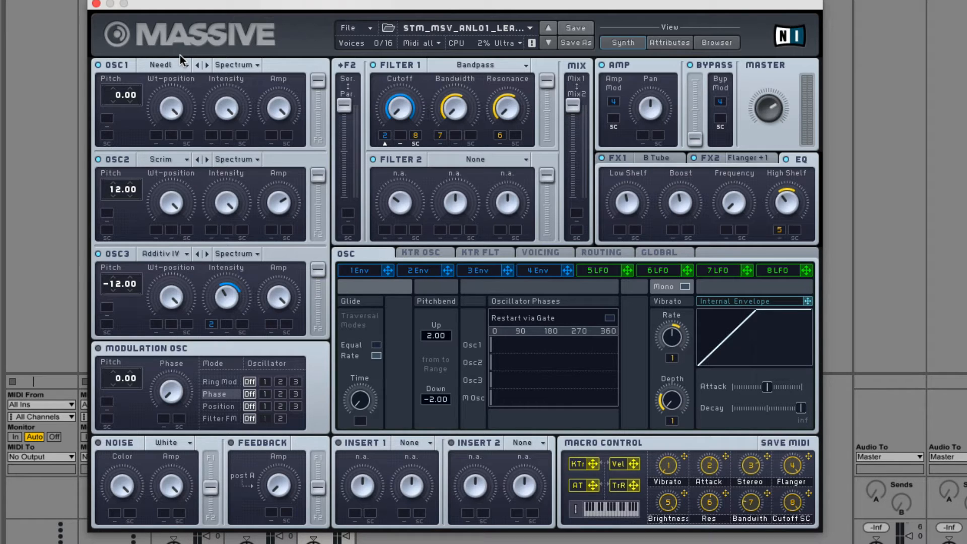
left_click(180, 161)
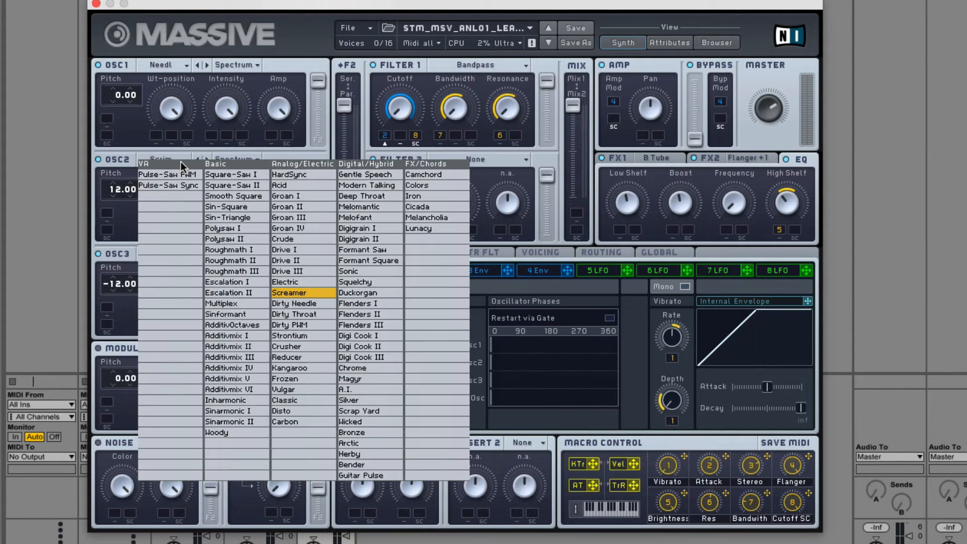
left_click(123, 244)
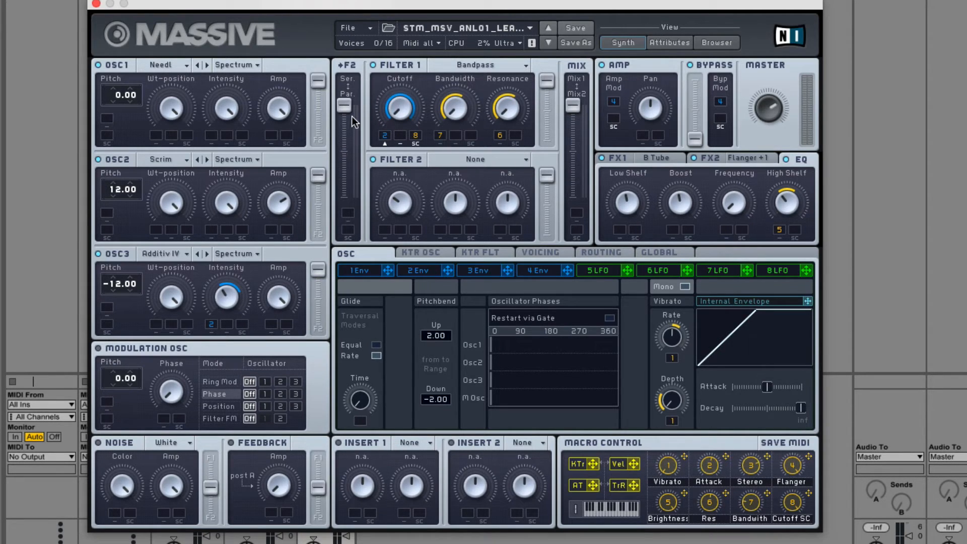
left_click_drag(344, 106, 344, 197)
Step: Examine the FX1 and FX2 effect settings and the effect types available for FX2
left_click(614, 160)
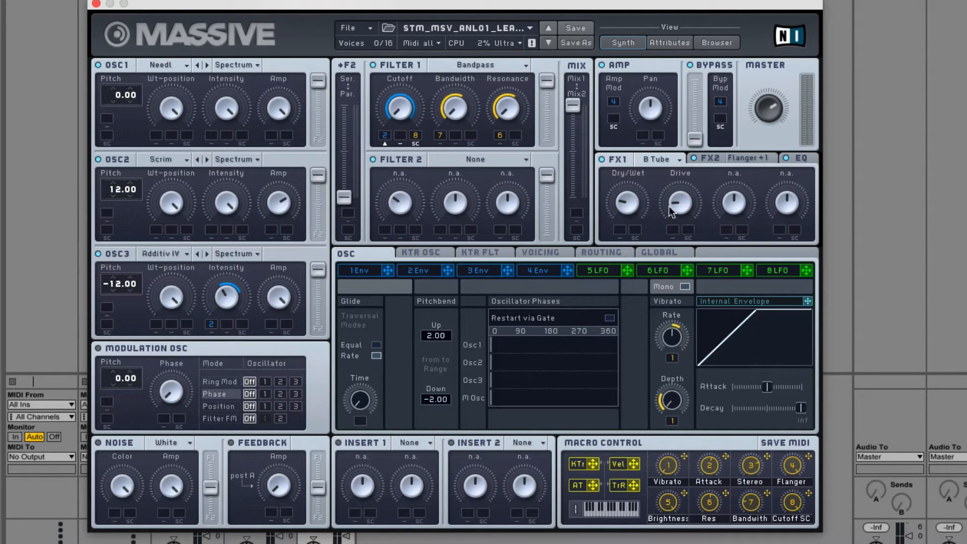
left_click(715, 159)
left_click(759, 160)
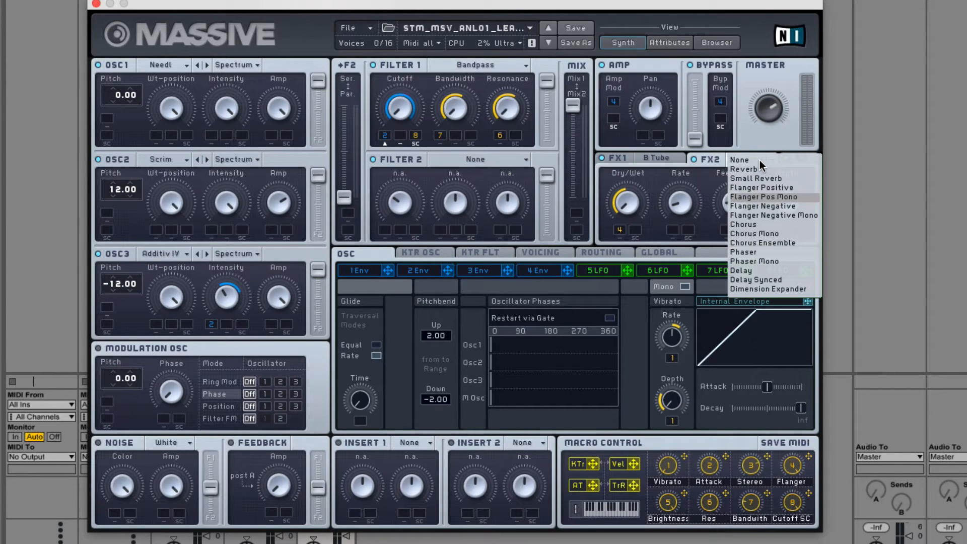
left_click(702, 158)
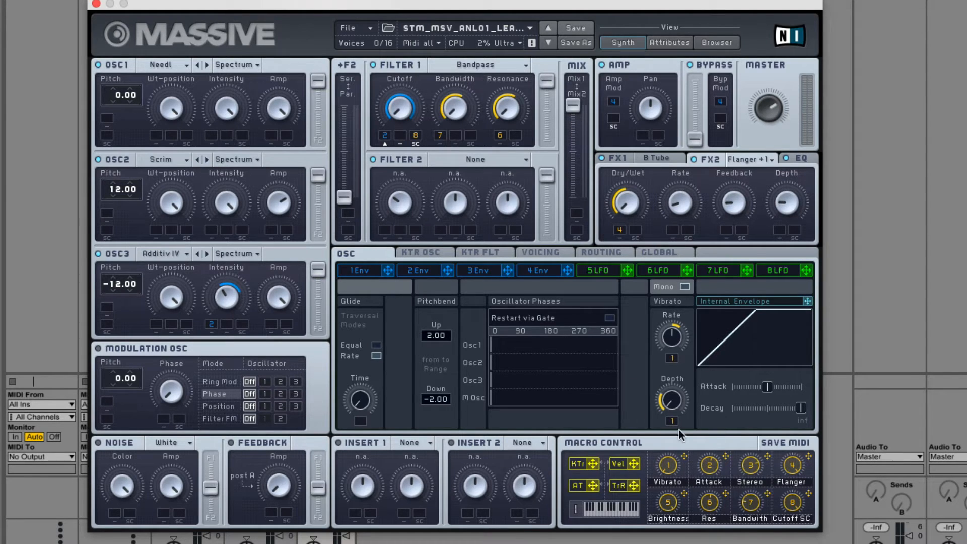
Step: Compare the shapes of envelopes 4, 3 and 2 and inspect the attack's macro assignment in envelope 2
left_click(543, 270)
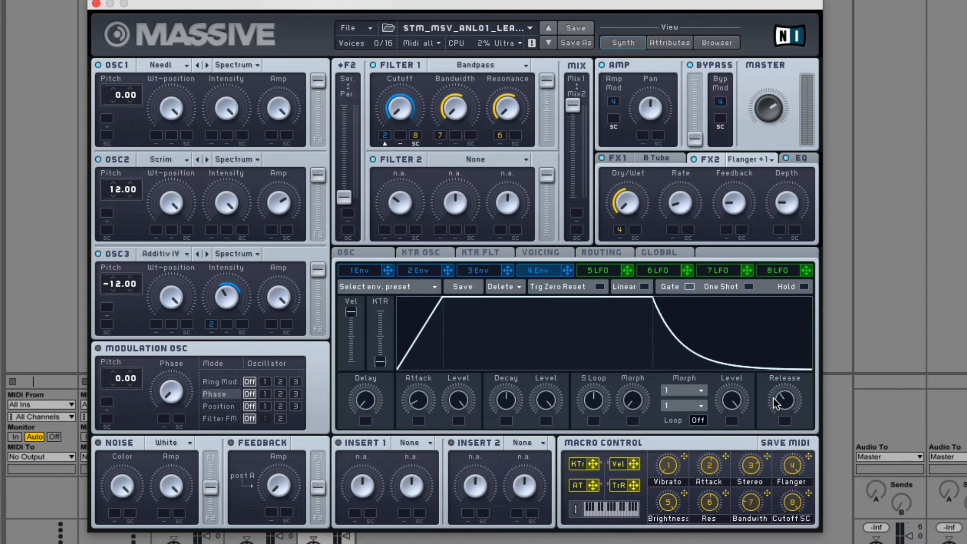
left_click(503, 273)
left_click(476, 272)
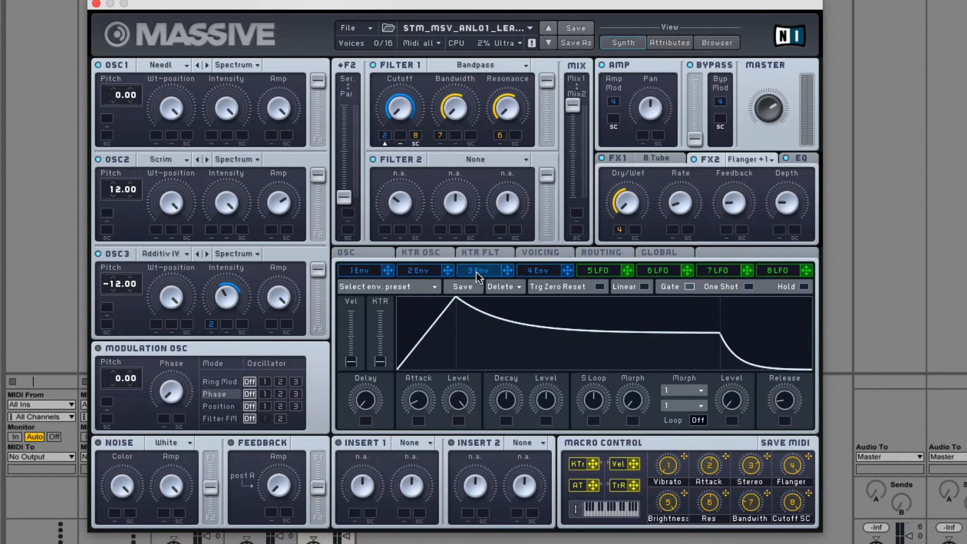
left_click(417, 273)
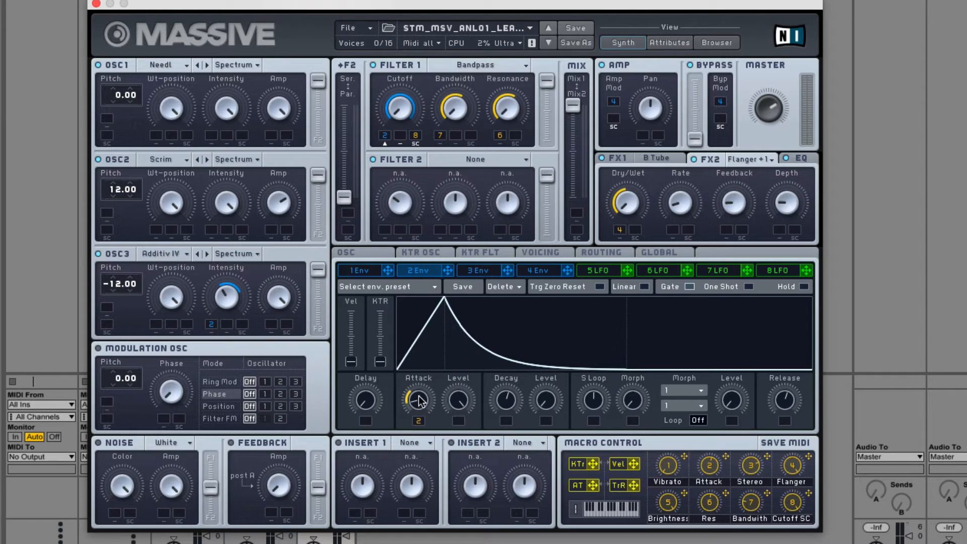
left_click_drag(417, 417, 418, 419)
left_click(553, 272)
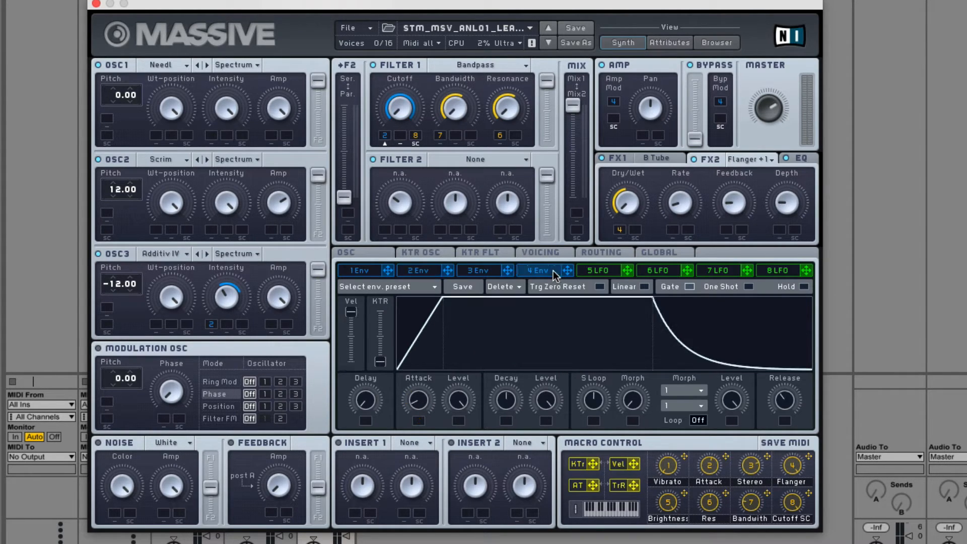
left_click(412, 274)
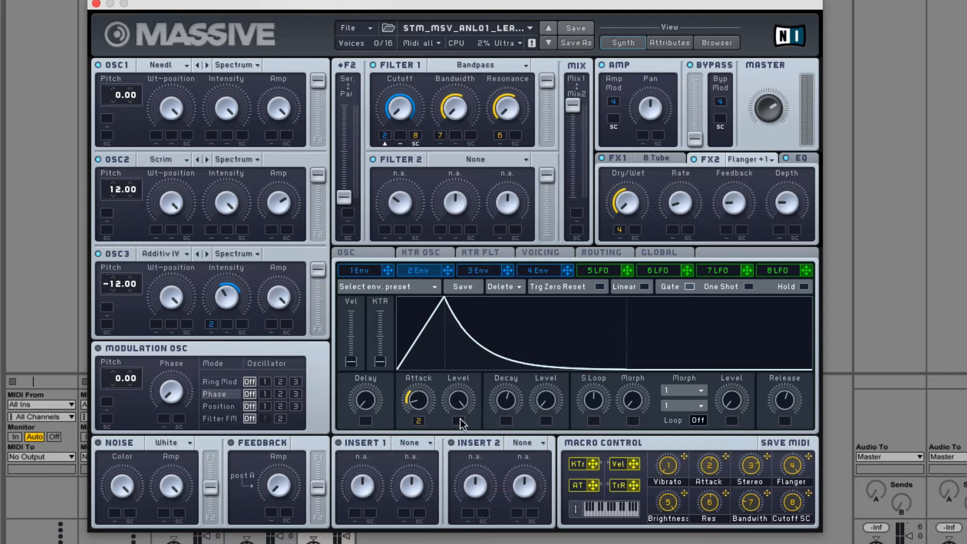
Step: Check the EQ, the oscillator page's vibrato and envelopes 4 and 2 for macro assignments
left_click(800, 159)
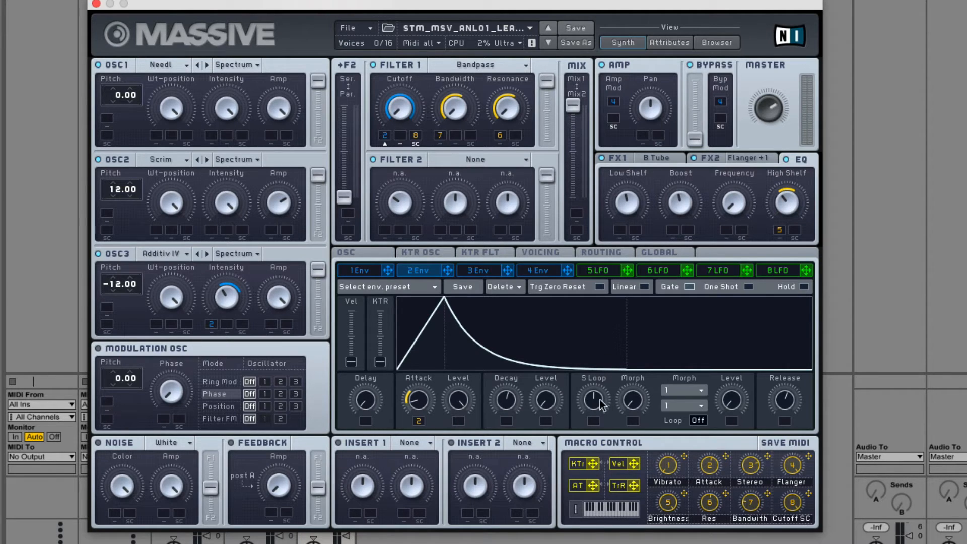
left_click(355, 251)
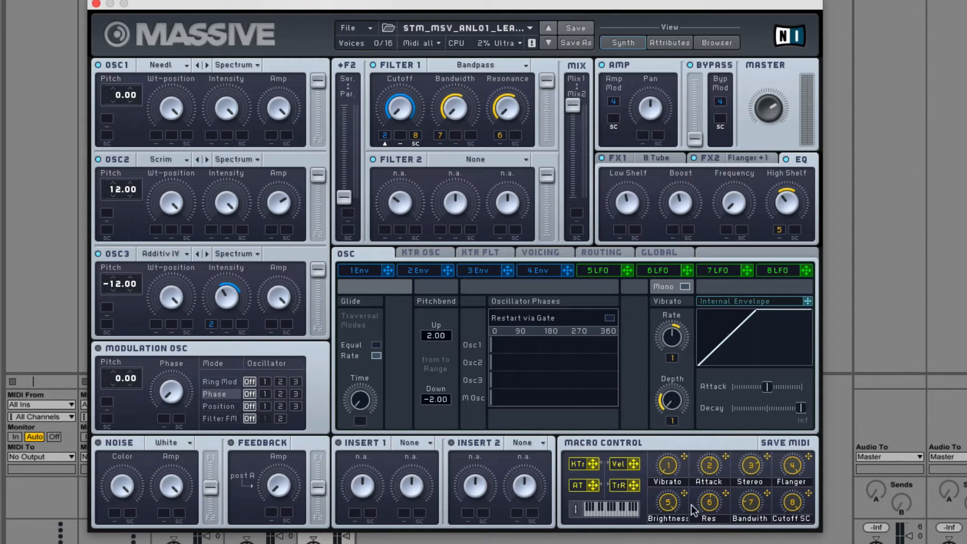
left_click(534, 275)
left_click(409, 271)
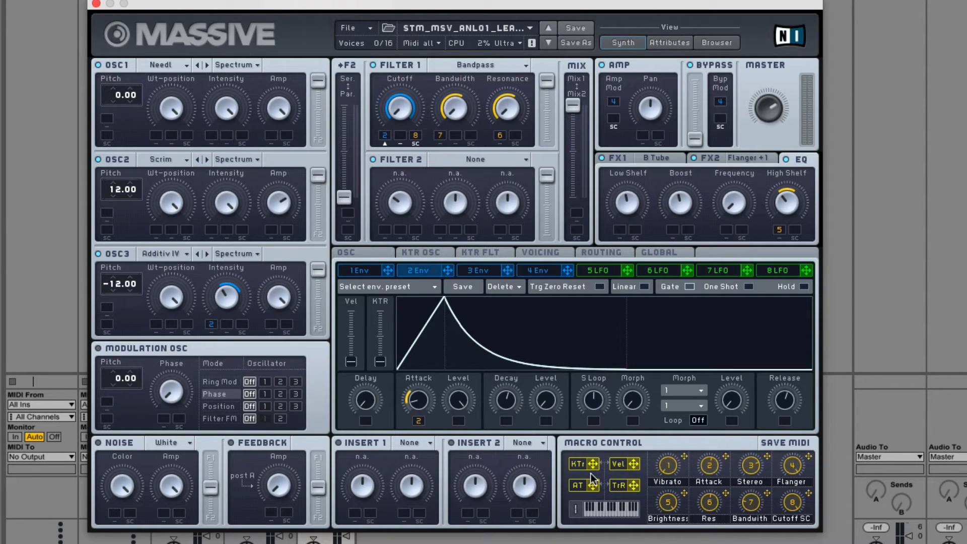
Step: Check the macro assignments in the voicing page, FX2 and EQ, and try out the Cutoff SC macro
left_click(540, 253)
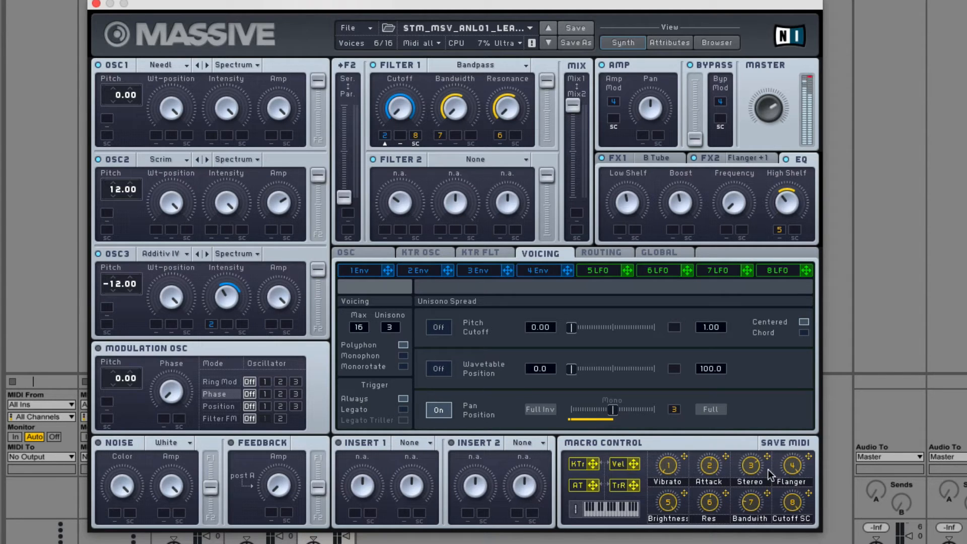
left_click(711, 159)
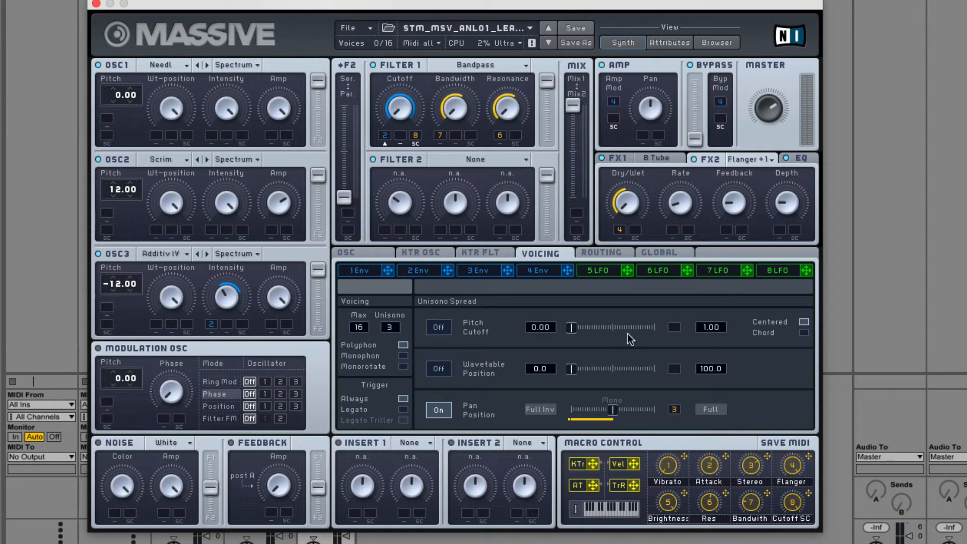
left_click(799, 159)
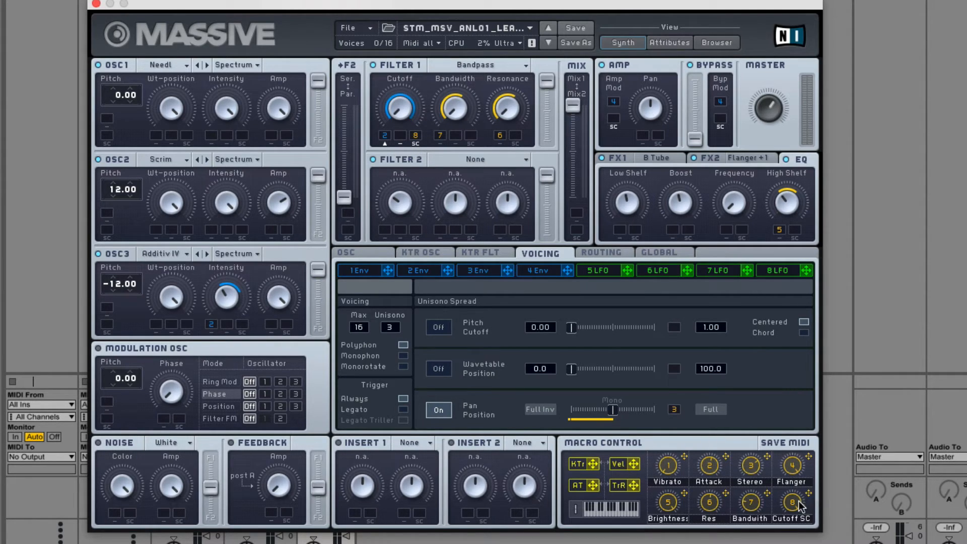
left_click_drag(795, 502, 795, 540)
Step: Load STM_MSV_ANL01_LeadPreset16 from the Analog folder and return to the synth view
left_click(713, 42)
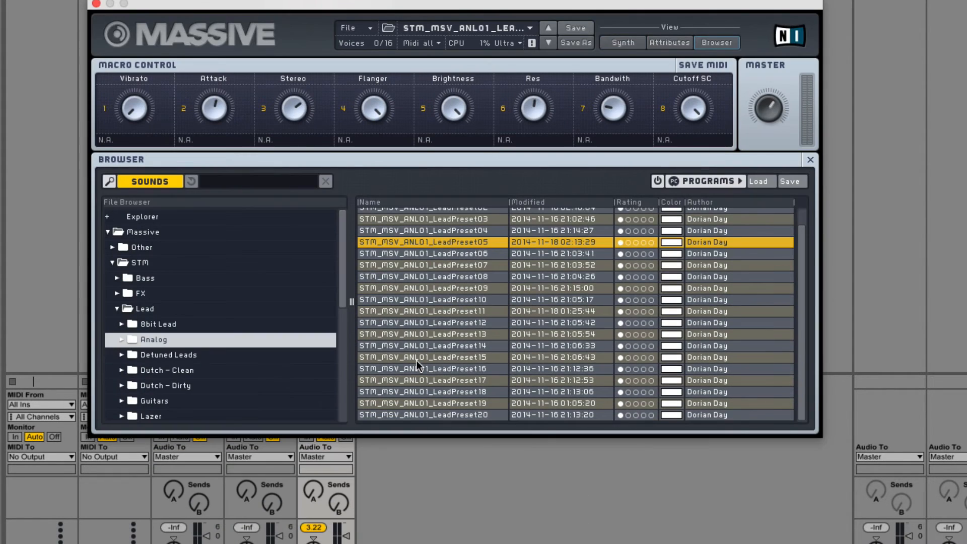
left_click(451, 371)
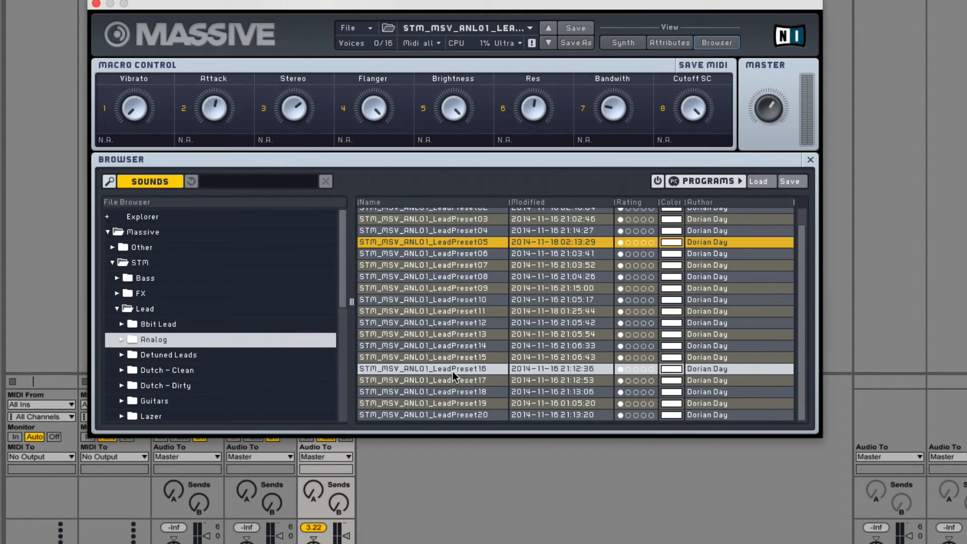
left_click(612, 43)
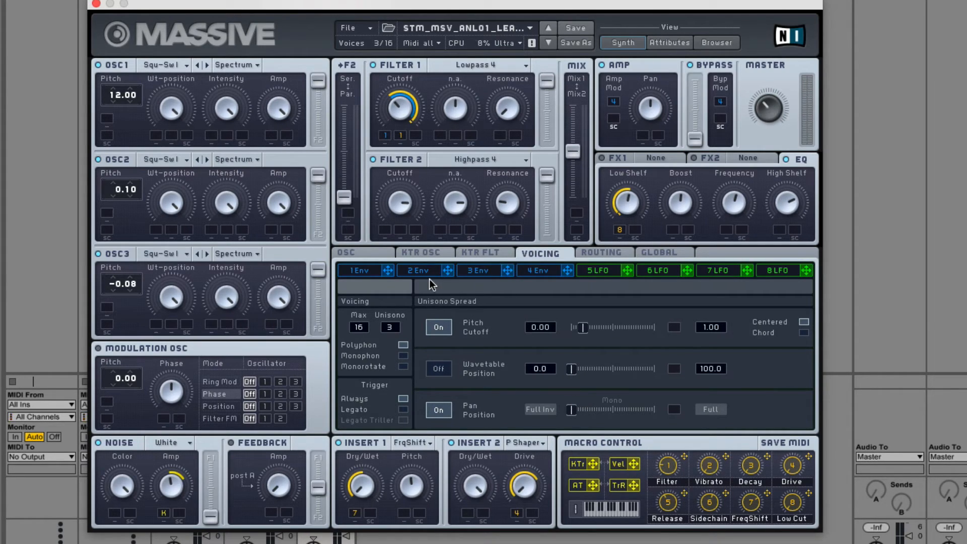
Step: Examine the preset's FX1 slot, EQ, envelope 4 and signal routing
left_click(625, 163)
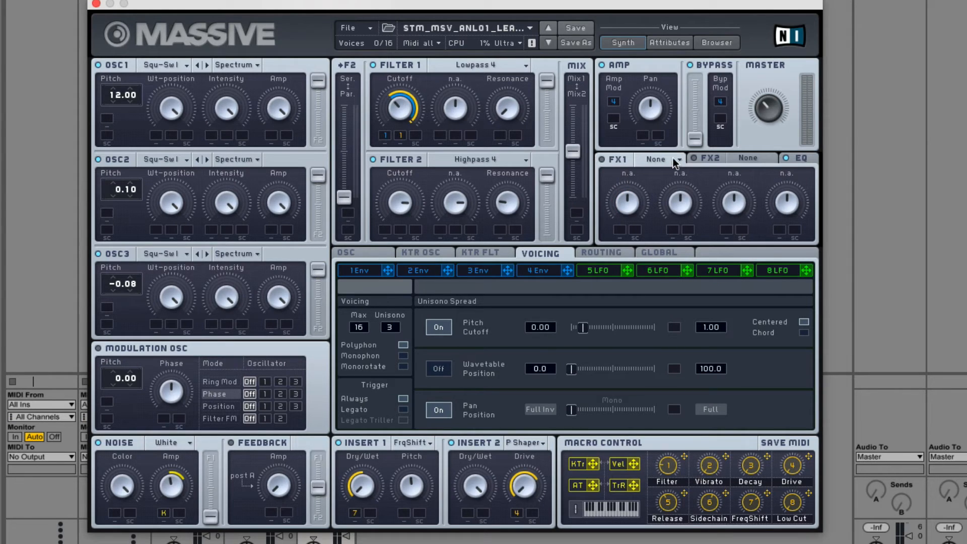
left_click(797, 159)
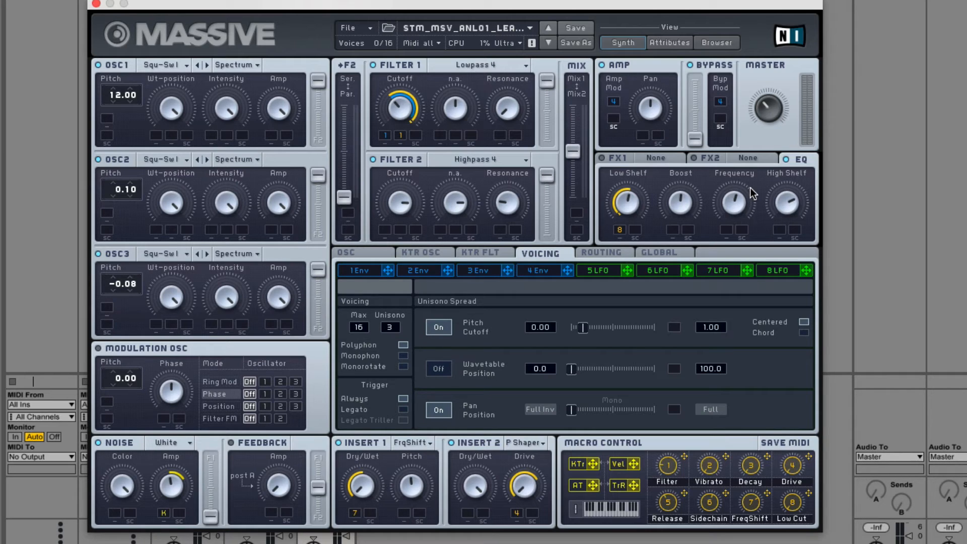
left_click(552, 271)
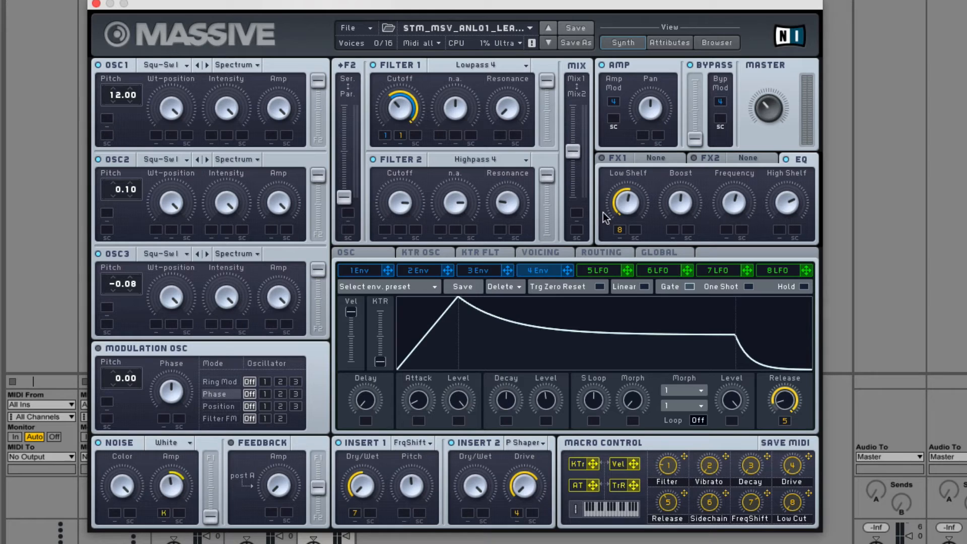
left_click(602, 252)
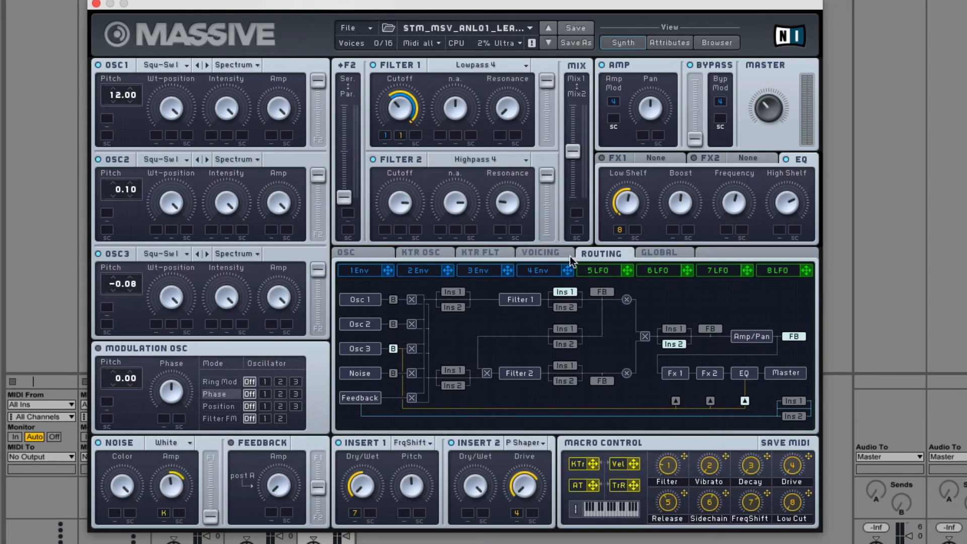
Step: Lower the Filter 1 cutoff slightly and display the oscillator page
left_click(541, 270)
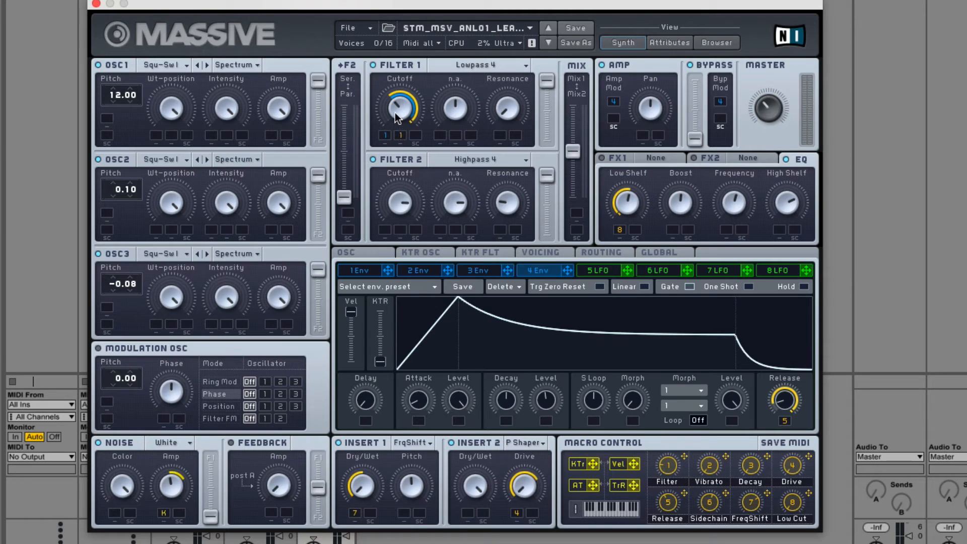
left_click_drag(388, 212, 411, 122)
left_click(388, 252)
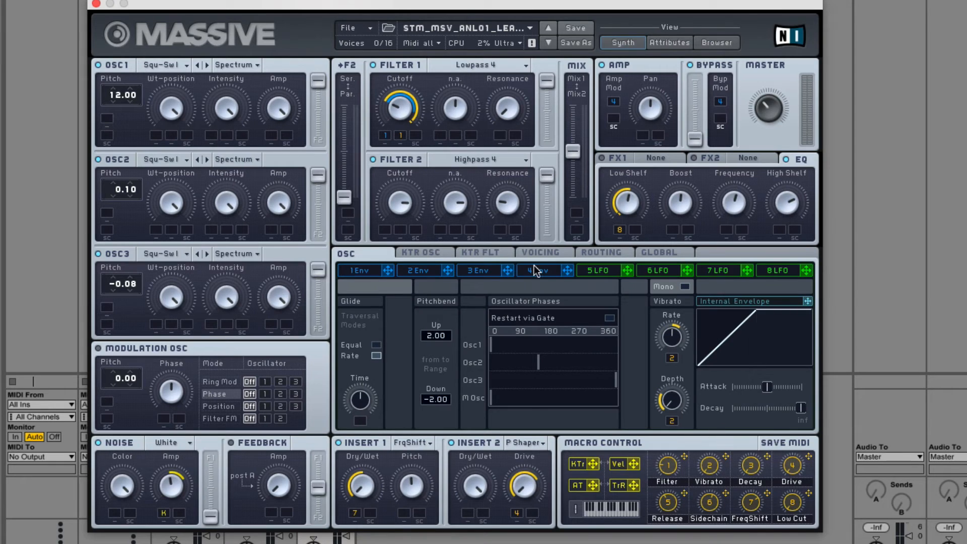
Step: Compare envelopes 4 and 1 and check which of their stages have macros assigned
left_click(558, 271)
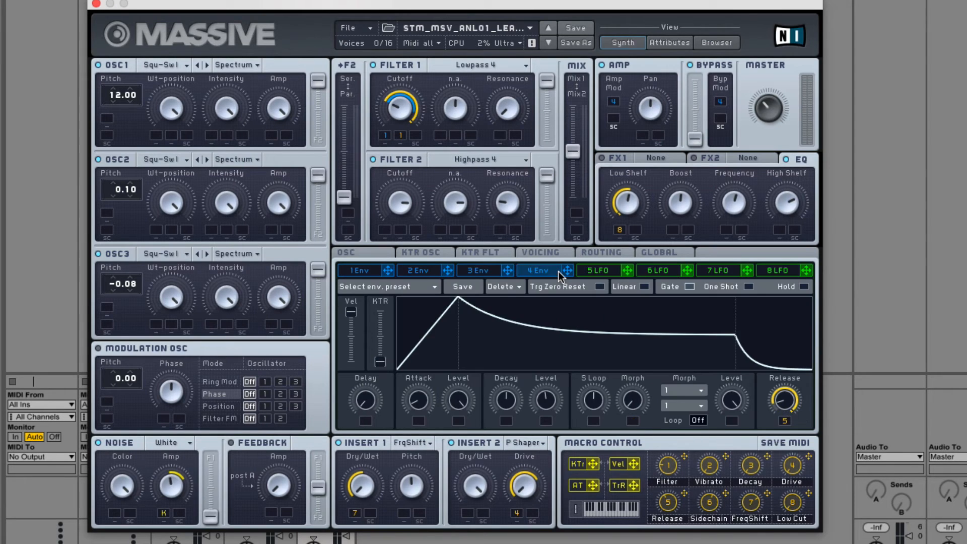
left_click(370, 270)
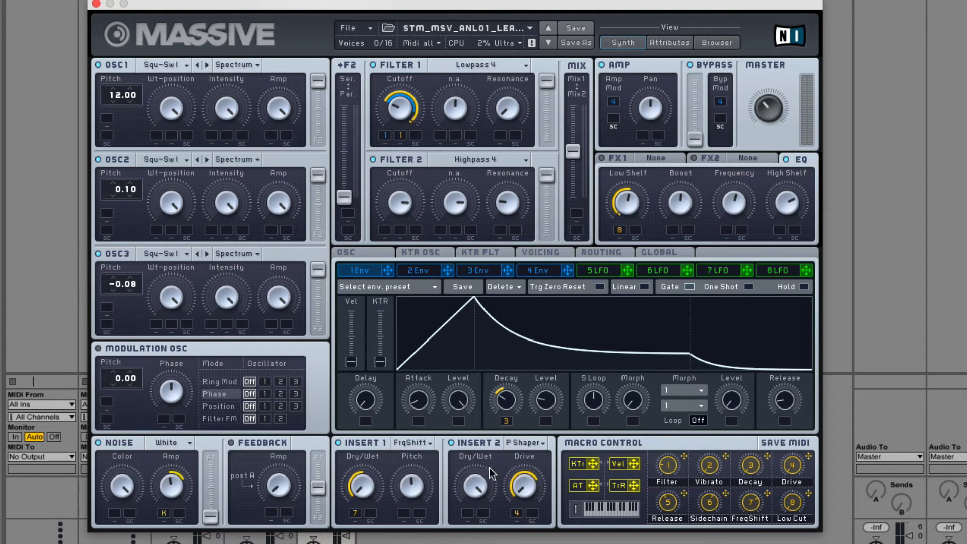
left_click(528, 269)
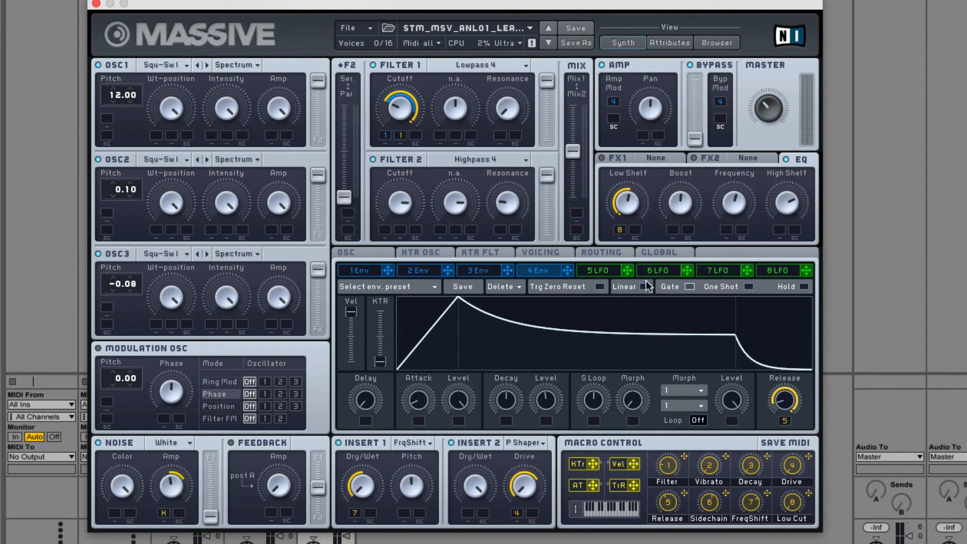
Step: Look through the oscillator, key tracking, LFO, global, routing and voicing pages for a missing macro assignment
left_click(378, 252)
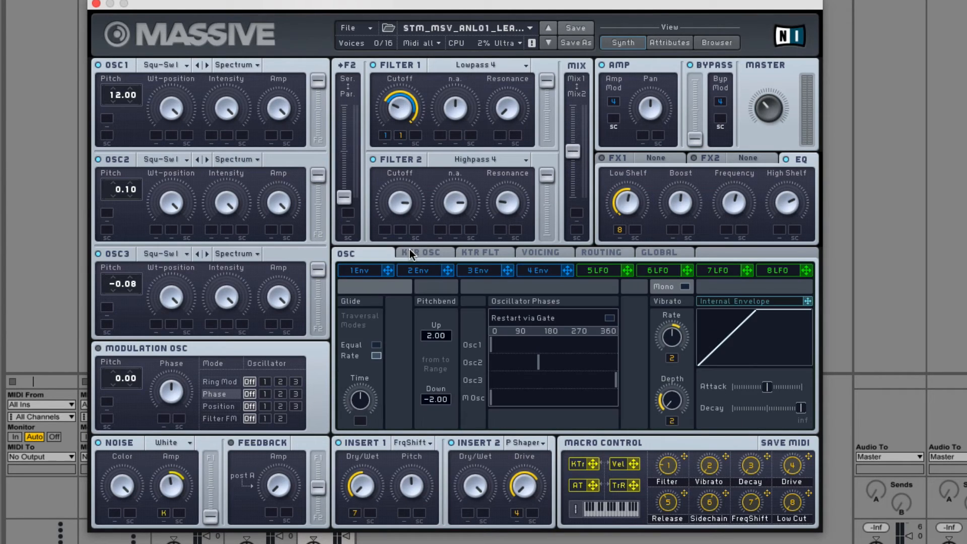
left_click(410, 251)
left_click(602, 269)
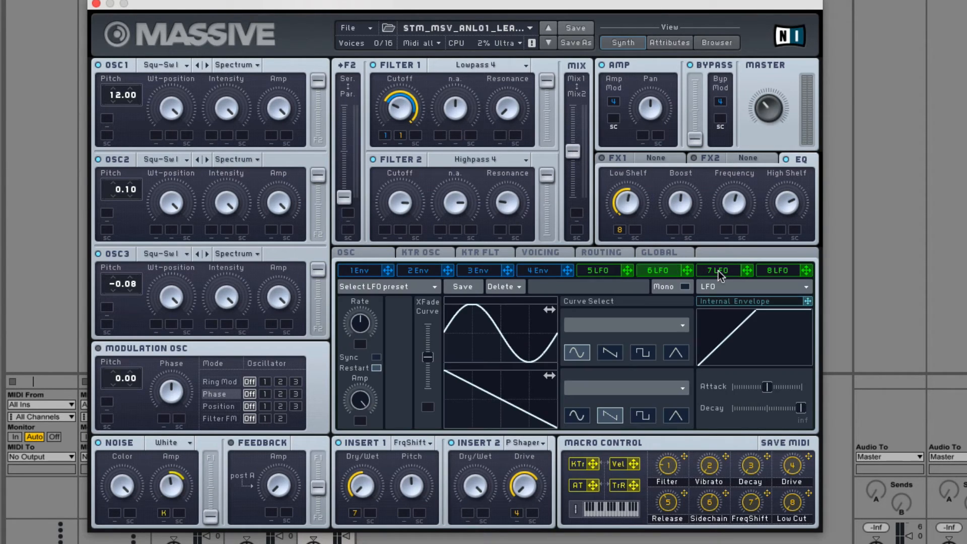
left_click(780, 271)
left_click(655, 251)
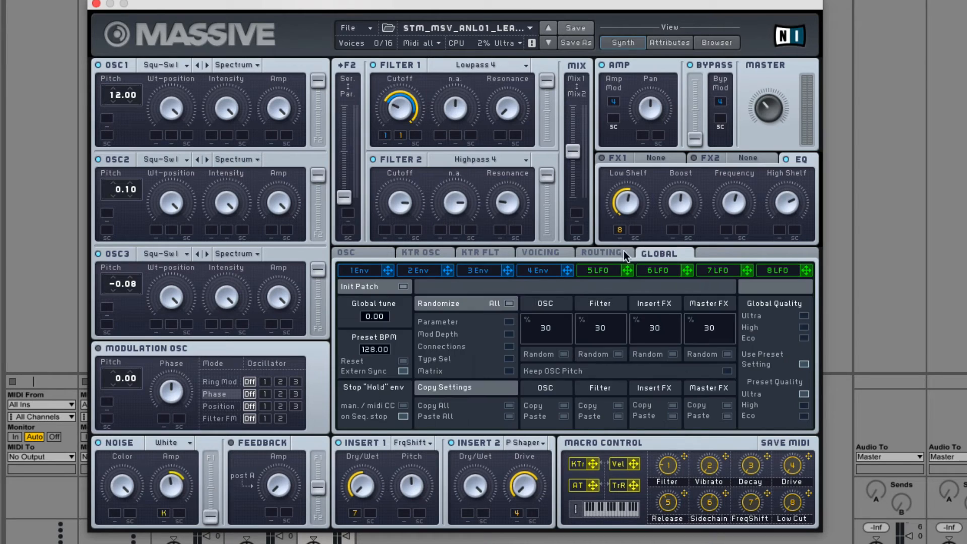
left_click(601, 252)
left_click(534, 257)
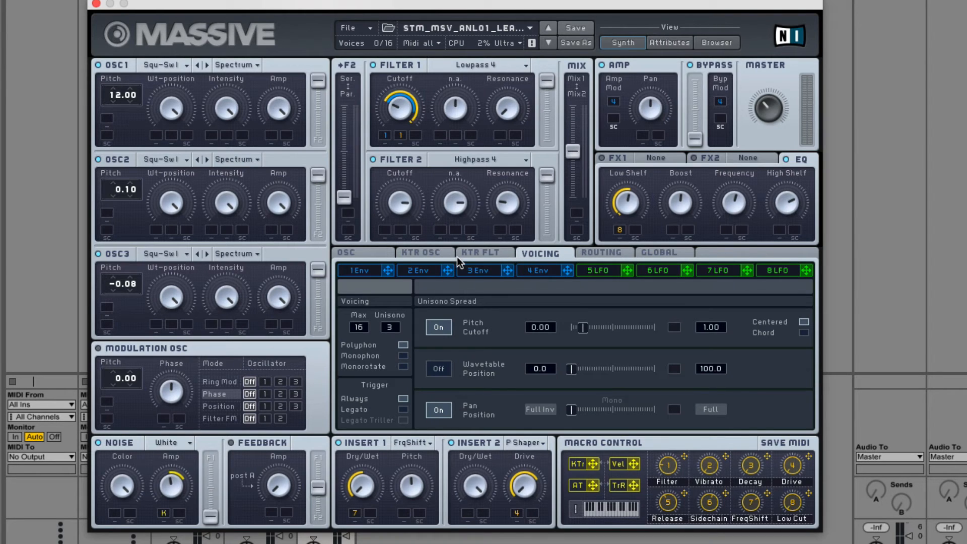
left_click(457, 255)
left_click(400, 255)
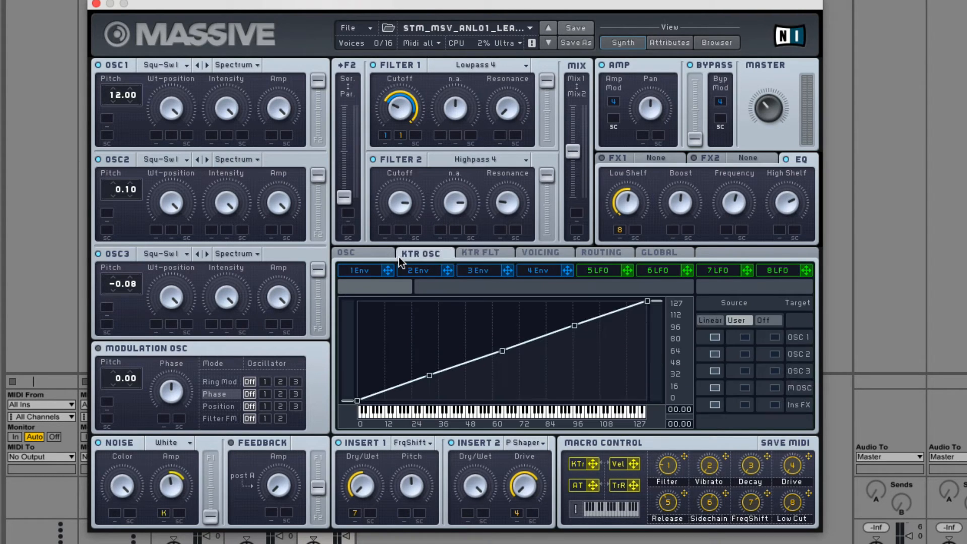
left_click(355, 254)
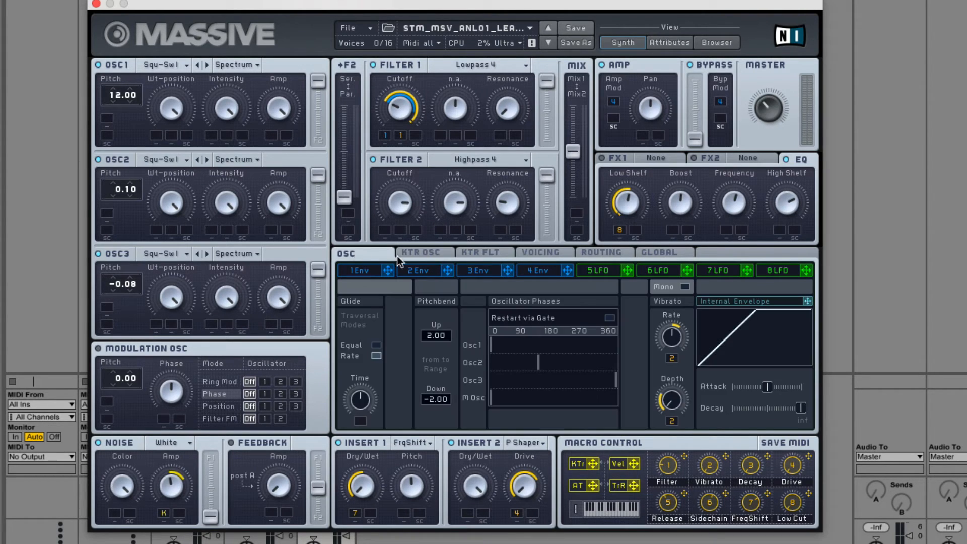
Step: Search the EQ and envelope pages for macro 6, remove it from envelope 3's attack level and raise that level to maximum
left_click(706, 160)
left_click(799, 159)
left_click(415, 270)
left_click(380, 270)
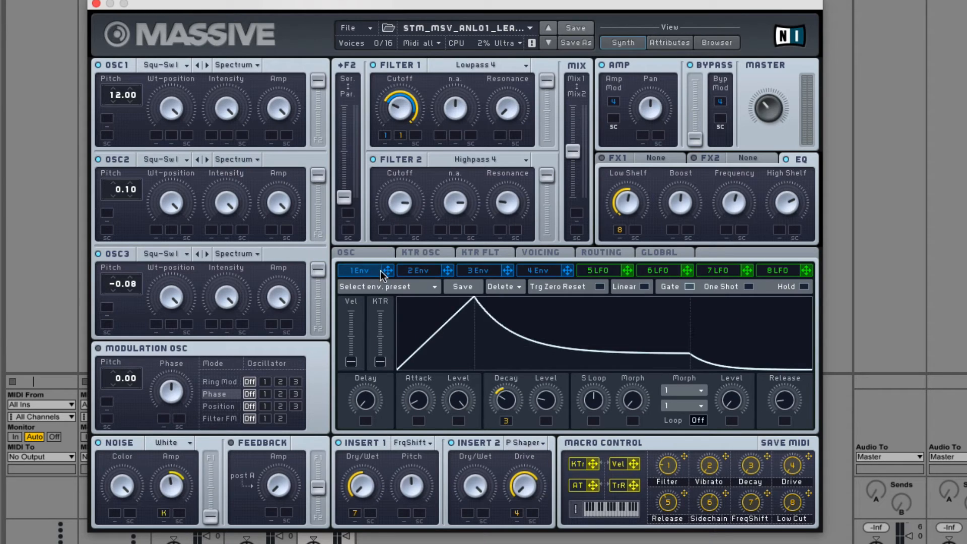
left_click(479, 270)
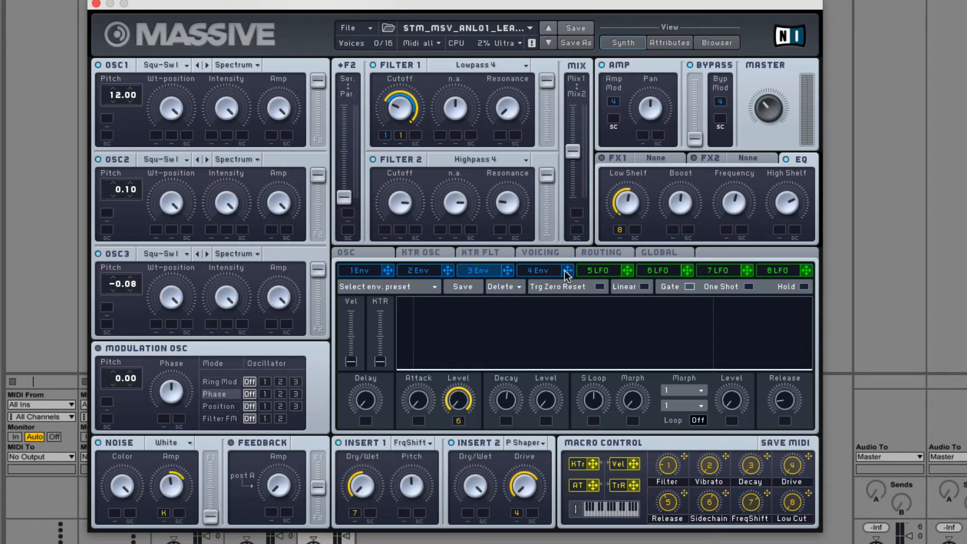
double_click(458, 420)
left_click_drag(460, 405, 824, 454)
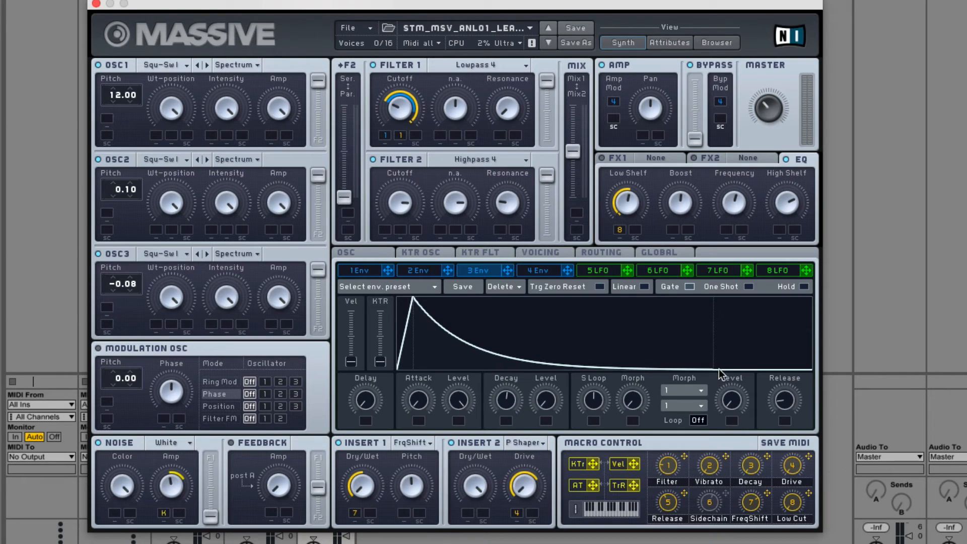
Step: Load the Chorus effect in FX1 and assign macro 6 to its Dry/Wet amount
left_click(615, 155)
left_click(732, 160)
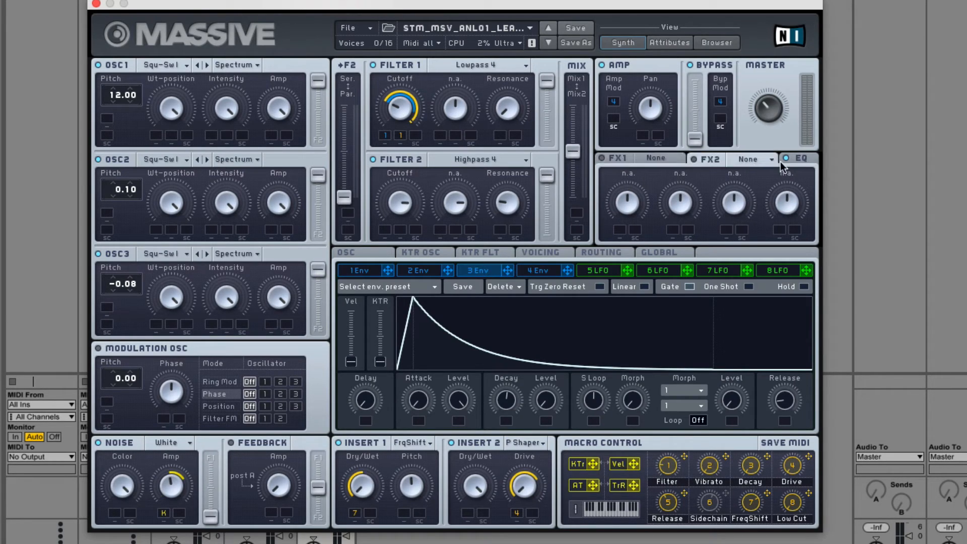
left_click(782, 160)
left_click(621, 156)
left_click(662, 160)
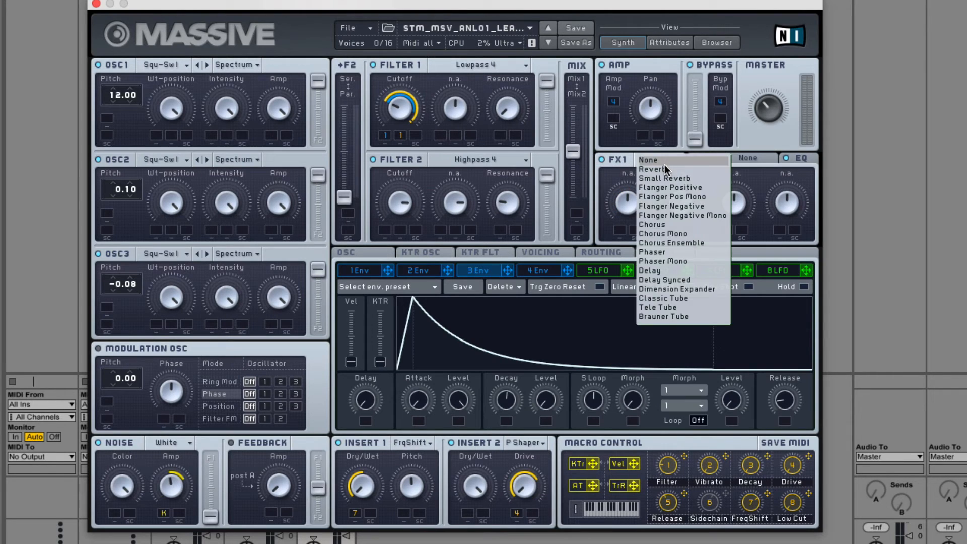
left_click(652, 227)
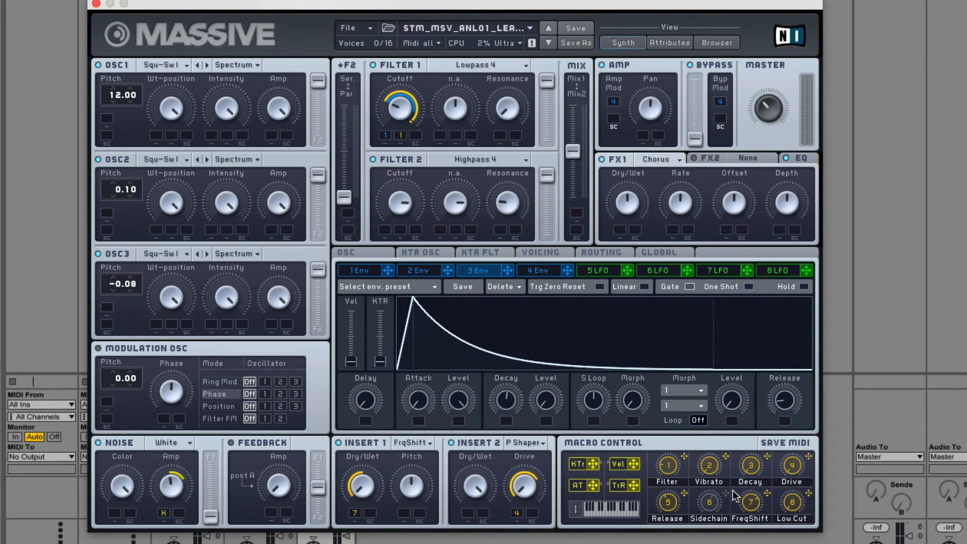
left_click_drag(725, 493, 619, 229)
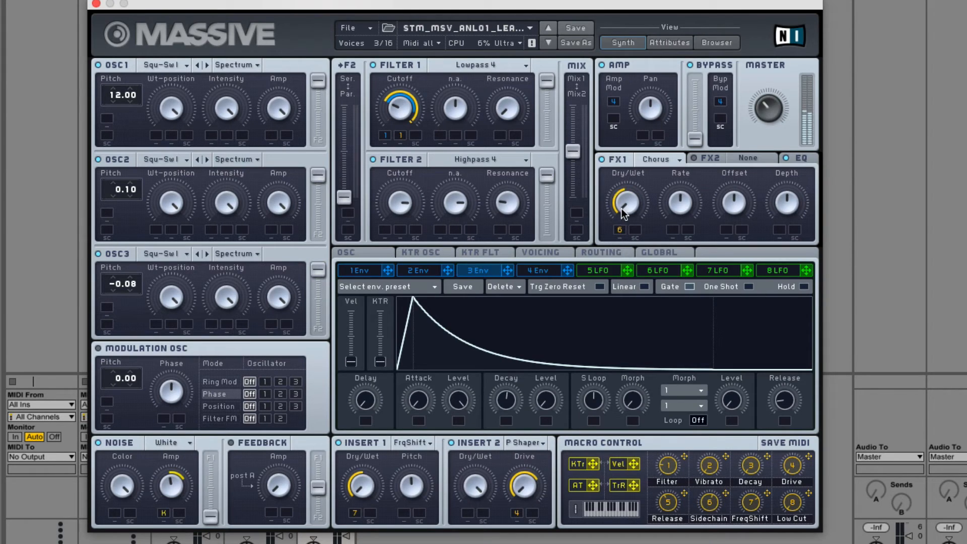
Step: Lower the chorus Rate and fine-tune its Offset
left_click_drag(681, 208, 688, 295)
left_click_drag(723, 209, 736, 174)
left_click_drag(733, 207, 733, 222)
Step: Rename macro 6 as Chorus and macro 8 as Low Shelf
double_click(717, 519)
type("Chorus")
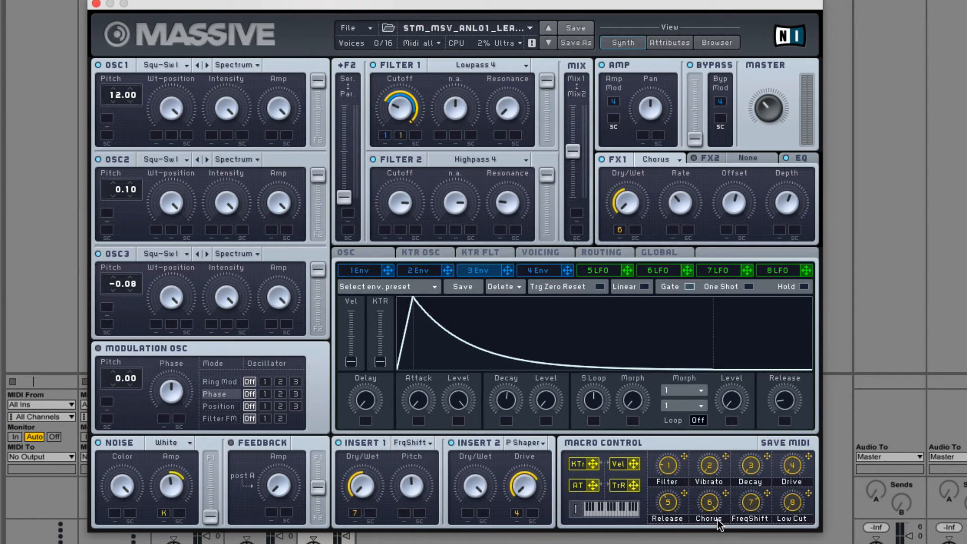
key("Return")
double_click(788, 519)
type("Shelf")
key("Return")
Step: Load STM_MSV_ANL01_LeadPreset18 from the Analog lead folder and show its synth page
left_click(727, 41)
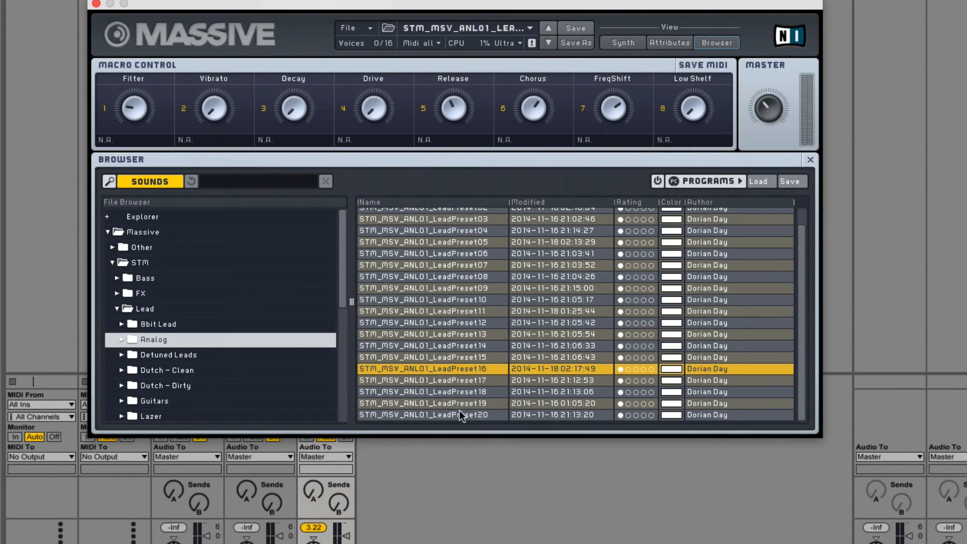
left_click(462, 395)
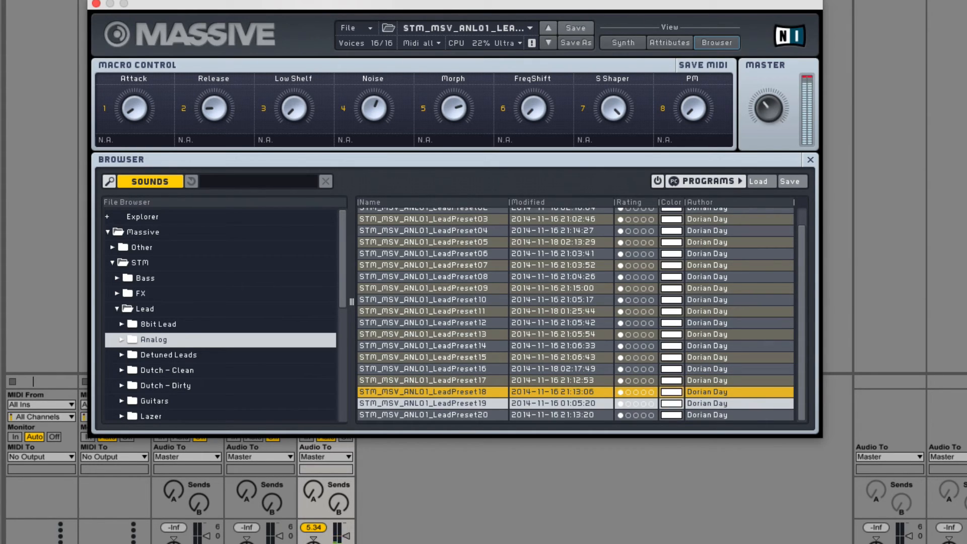
left_click(615, 43)
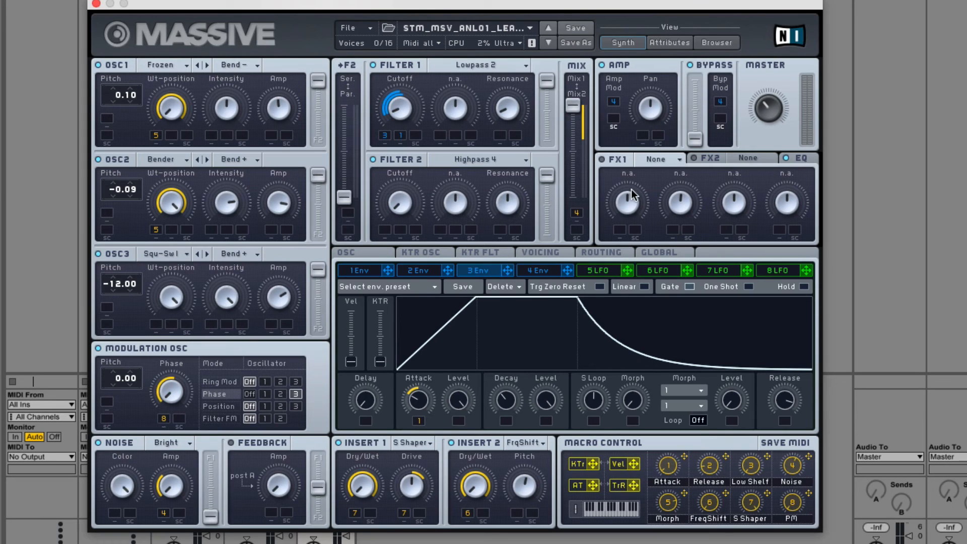
Step: Check the preset's EQ and reset the decay time of envelope 4 to its default
left_click(806, 160)
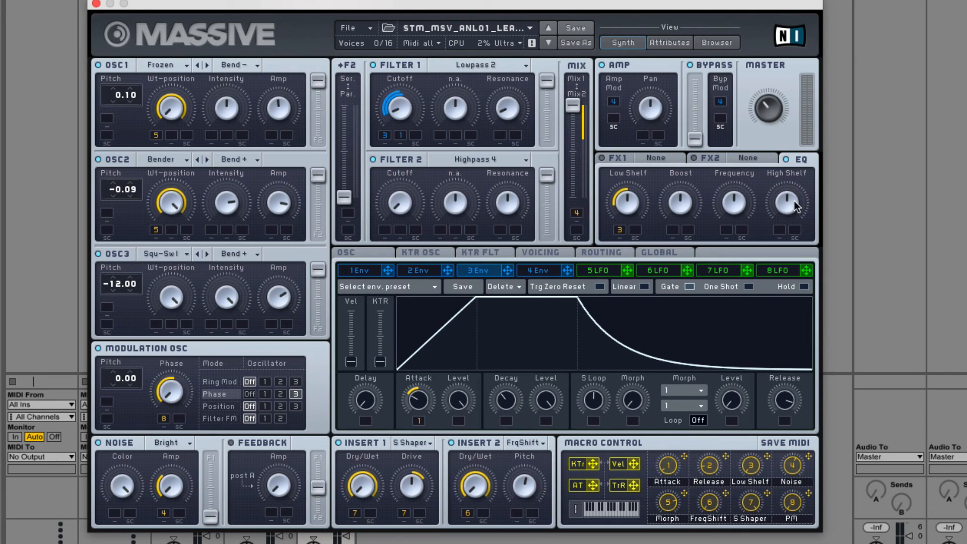
left_click(541, 271)
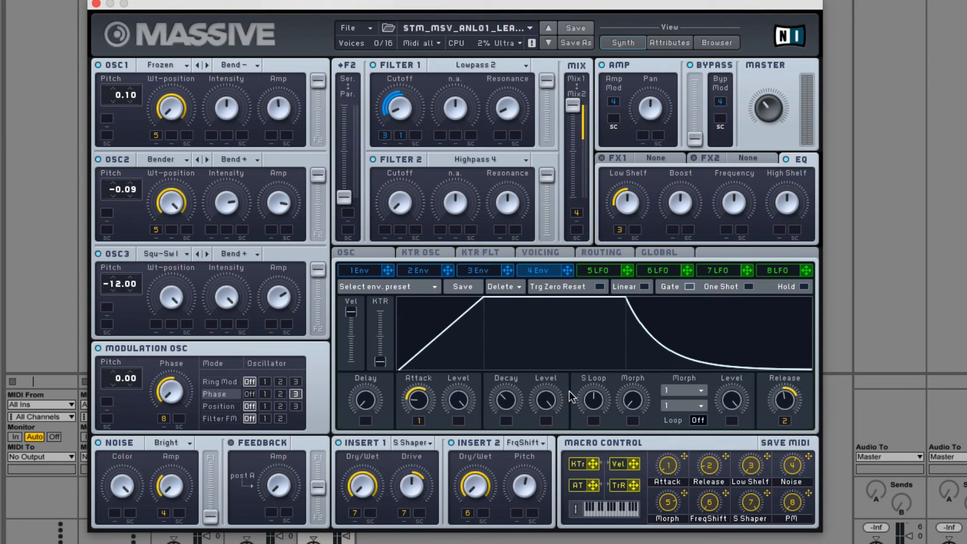
double_click(508, 400)
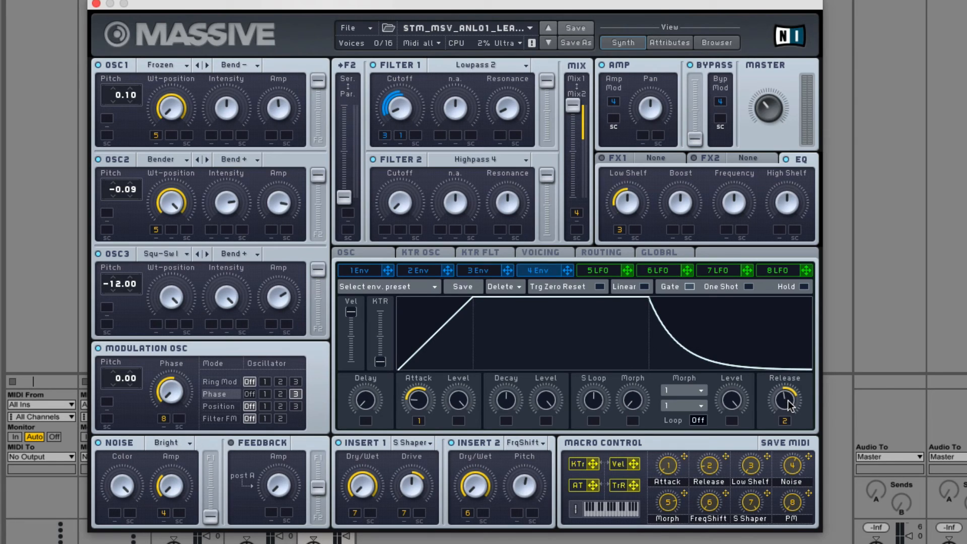
Step: Compare envelopes 3, 1 and 4, keeping envelope 1's decay level fully down
left_click(469, 271)
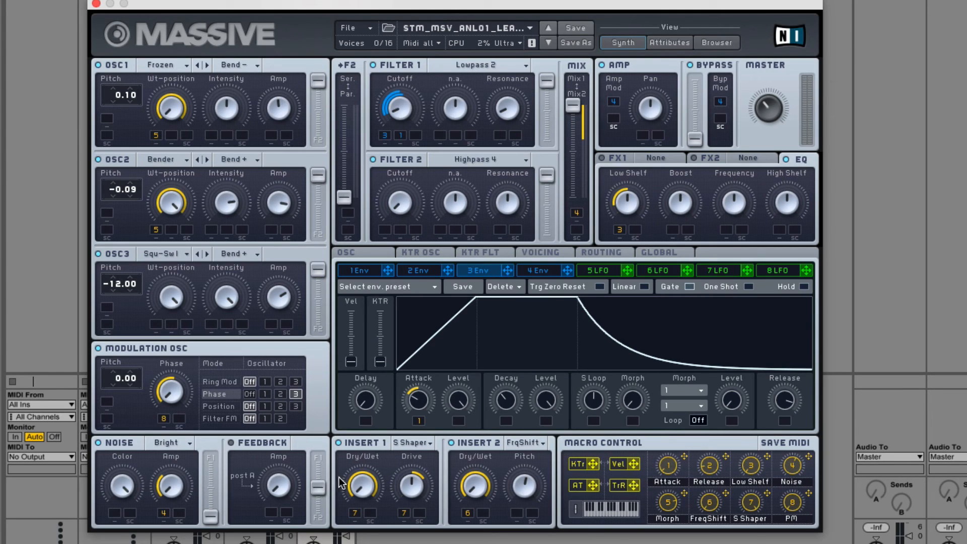
left_click(368, 270)
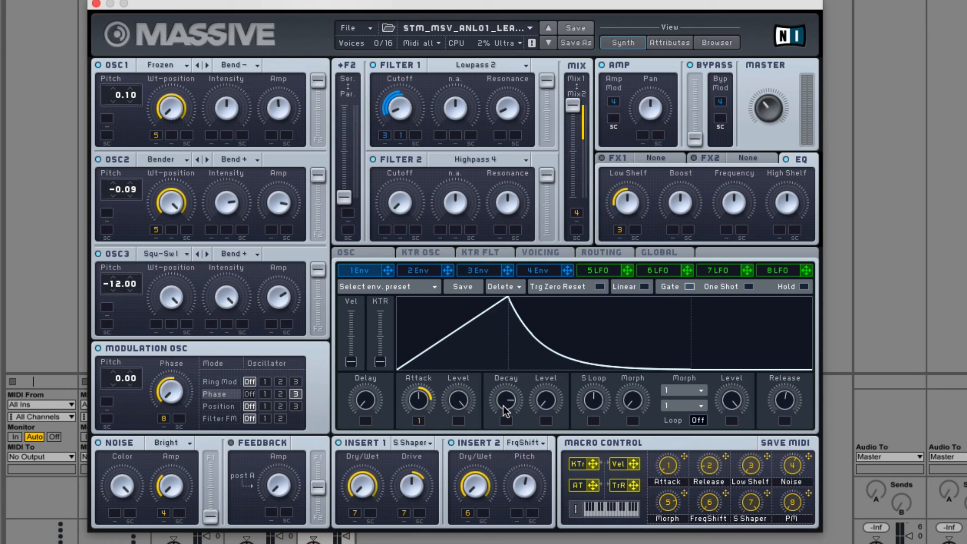
left_click_drag(545, 401, 544, 541)
left_click(549, 272)
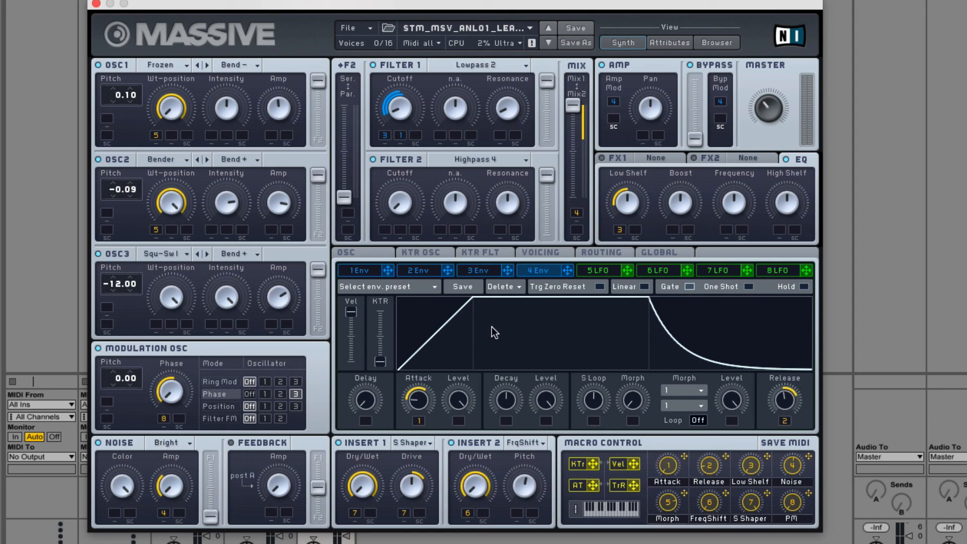
Step: Sweep the unisono Pan Position spread across its range and settle it just on the inverted side of Mono
left_click(542, 252)
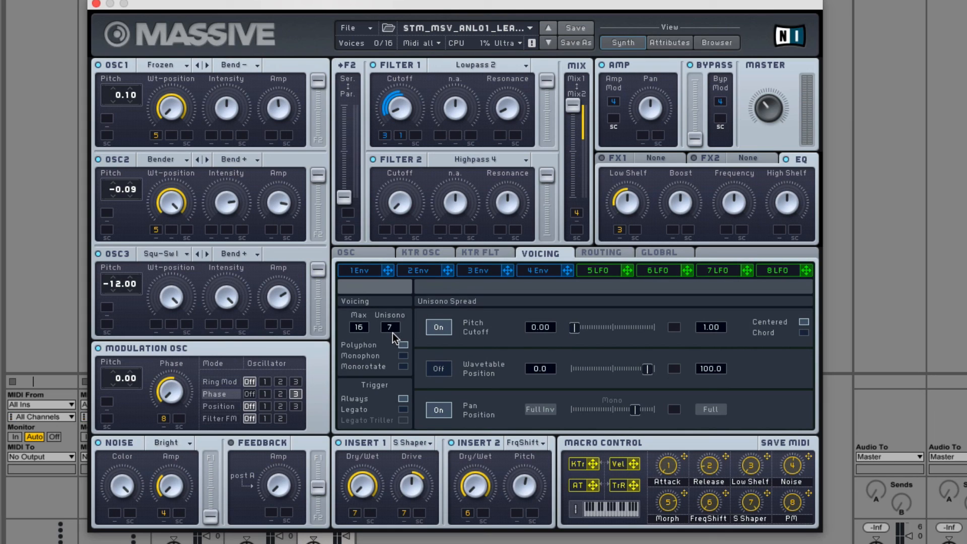
left_click_drag(391, 332, 396, 337)
left_click_drag(616, 414, 598, 418)
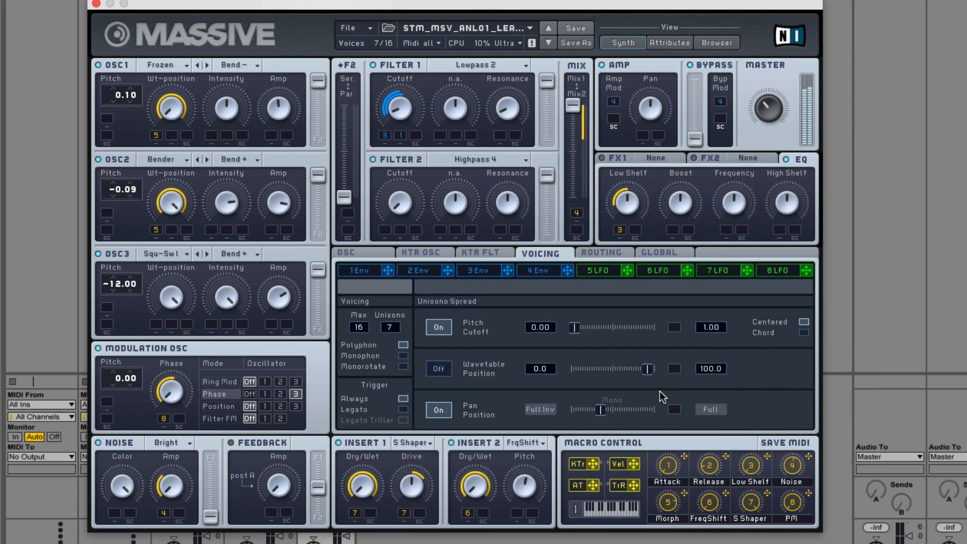
left_click_drag(600, 408, 692, 408)
left_click_drag(426, 403, 338, 402)
left_click(607, 411)
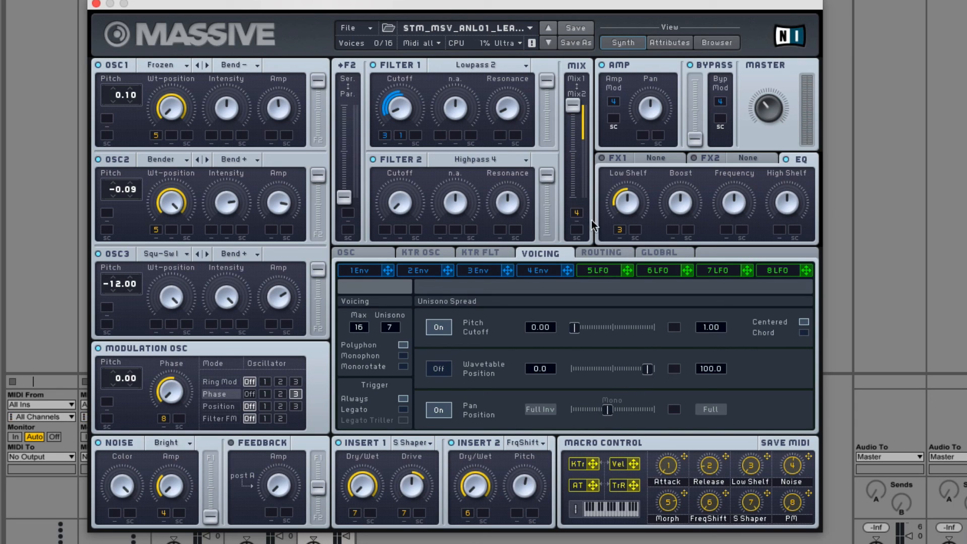
Step: Audition STM_MSV_ANL01_LeadPreset19 briefly, reload STM_MSV_ANL01_LeadPreset18 and return to its synth page
left_click(700, 44)
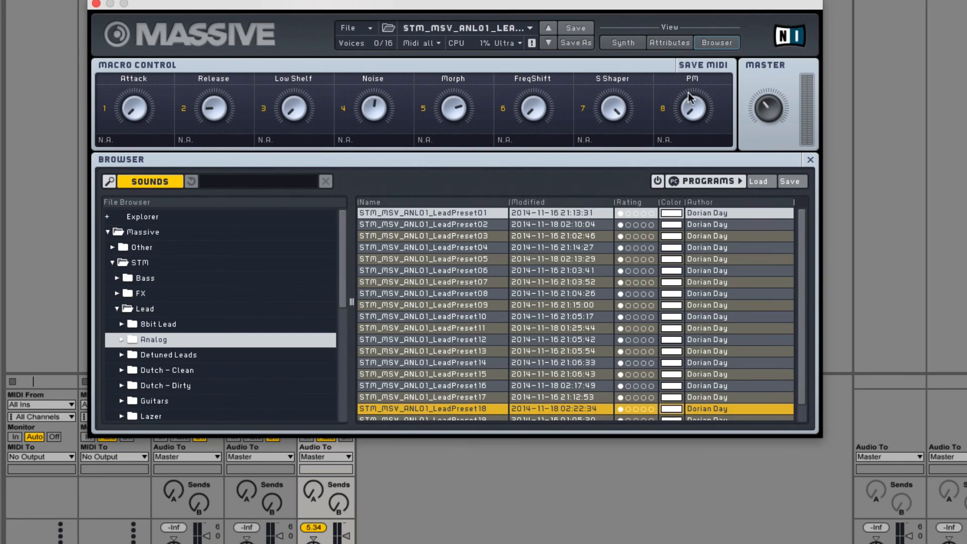
scroll(636, 276, "down", 1)
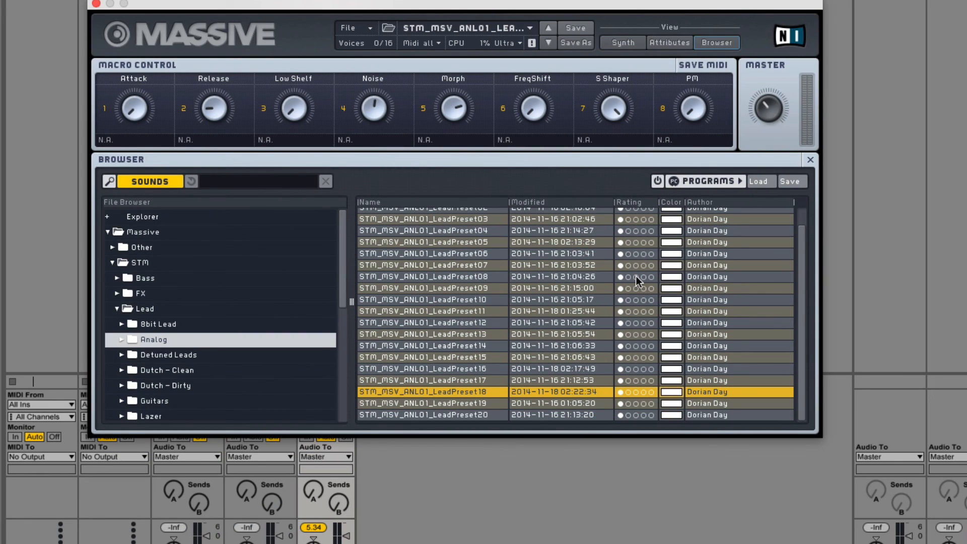
left_click(439, 403)
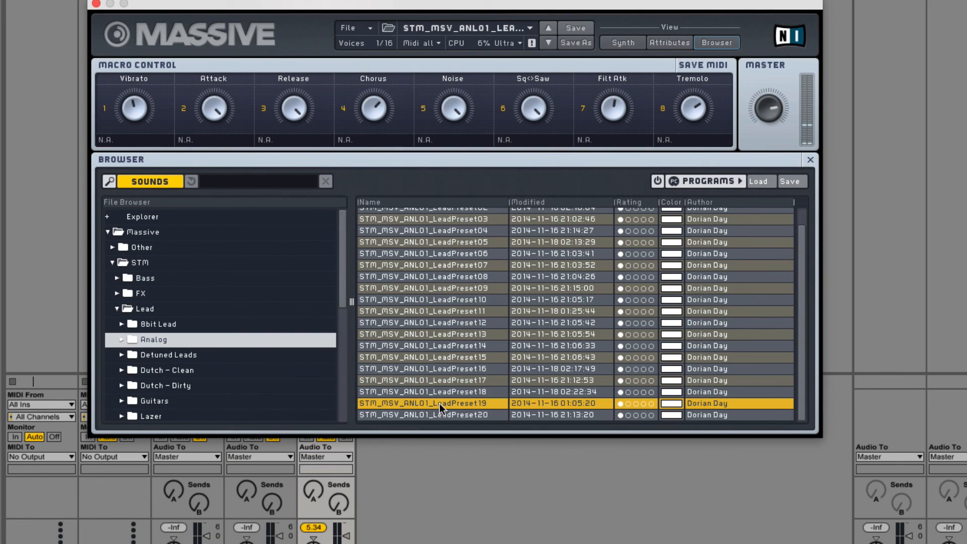
left_click(461, 395)
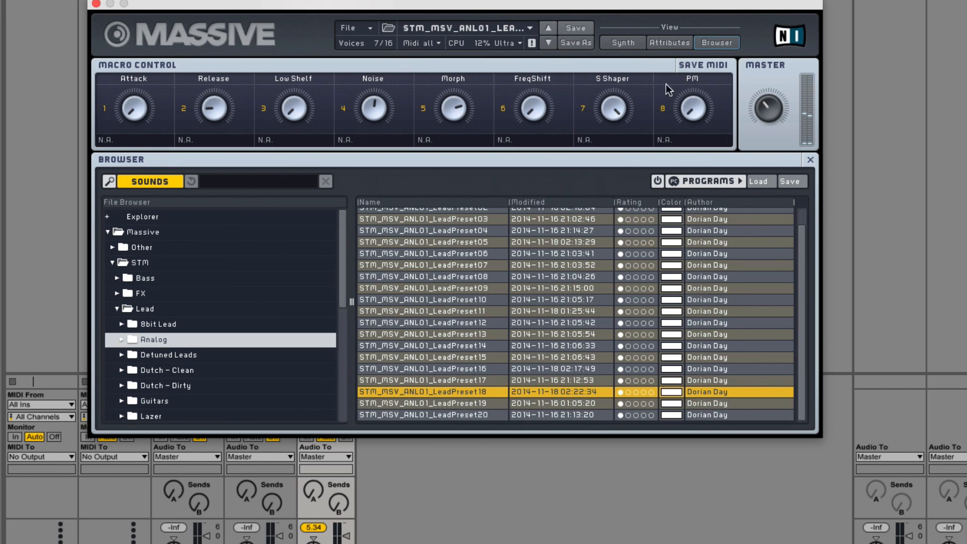
left_click(623, 42)
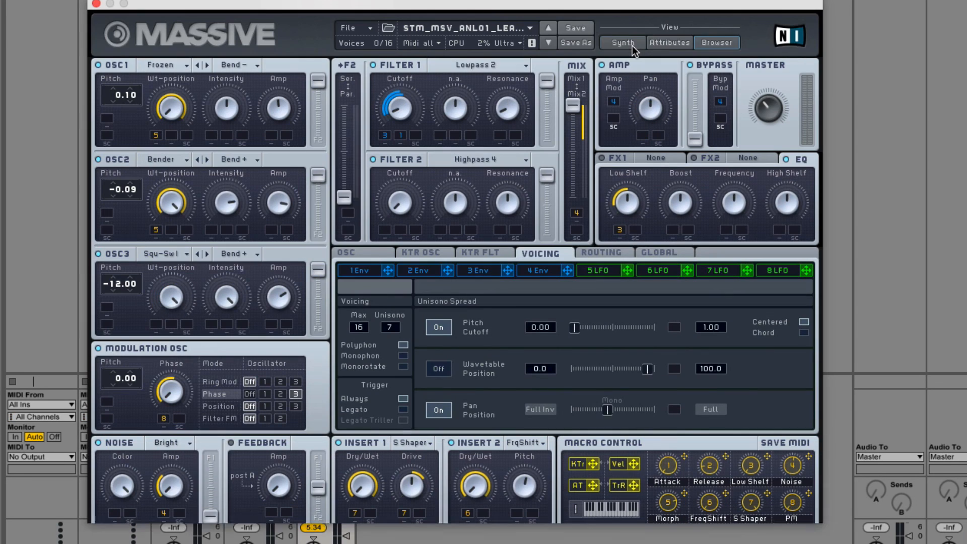
key("super+alt+p")
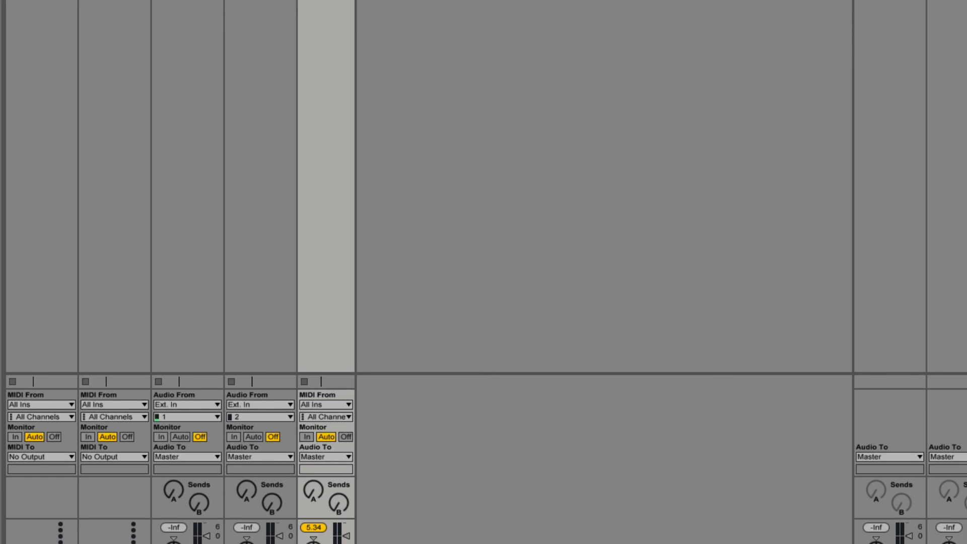
key("super+alt+p")
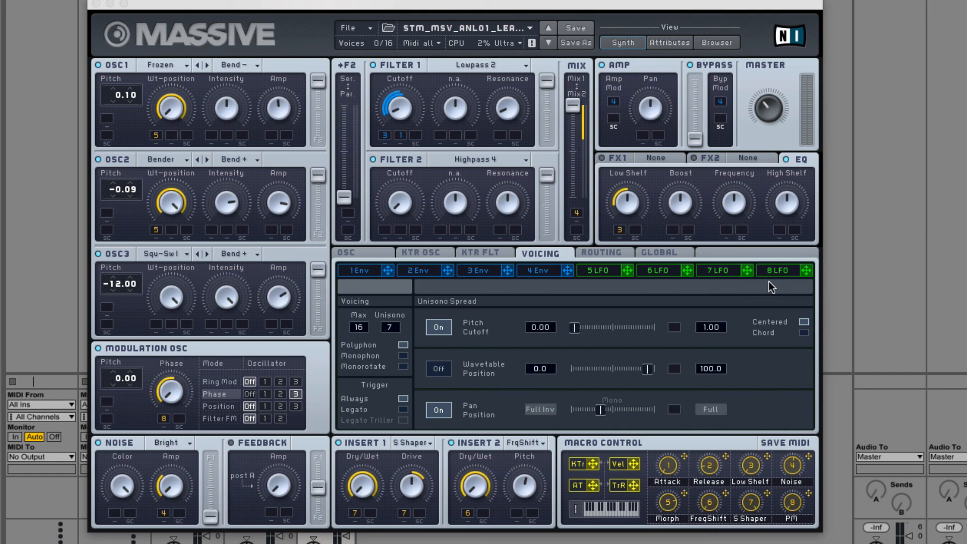